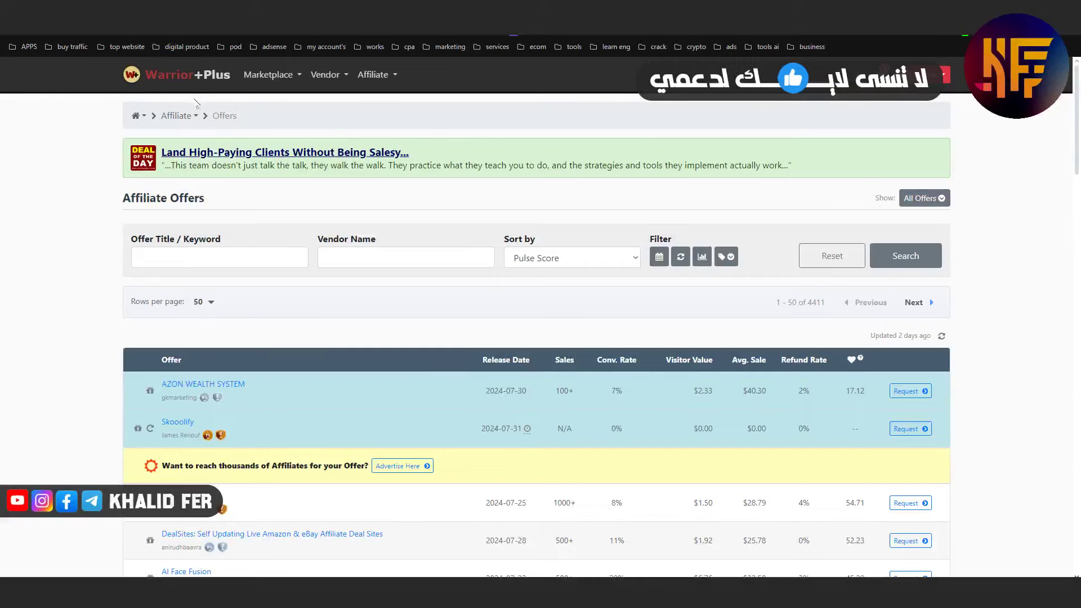
Go to the WarriorPlus home page and open the vendor sales dashboard
click(219, 74)
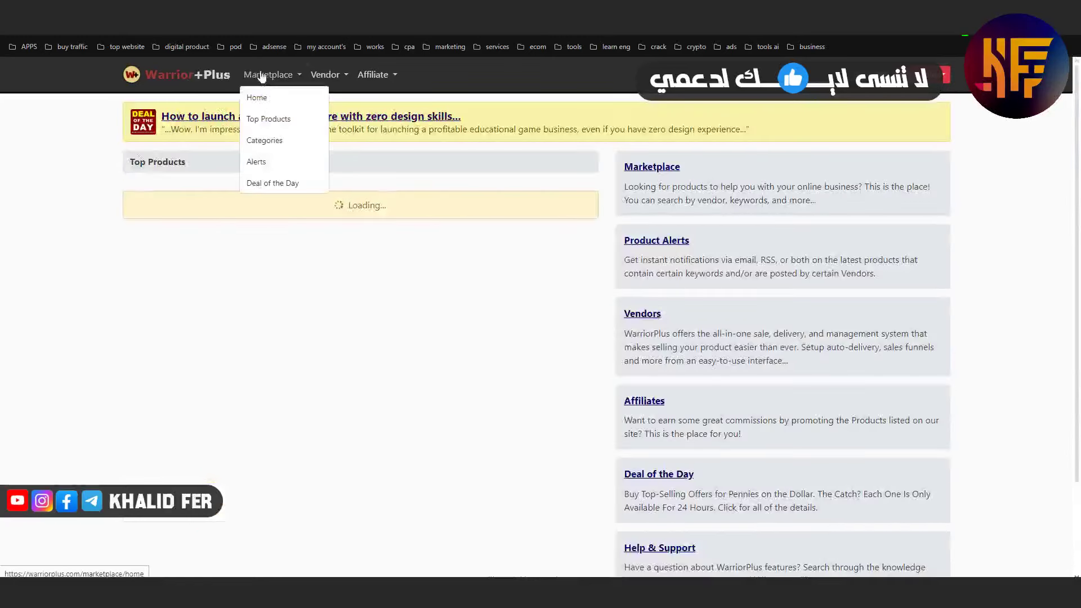
mouse_move(325, 79)
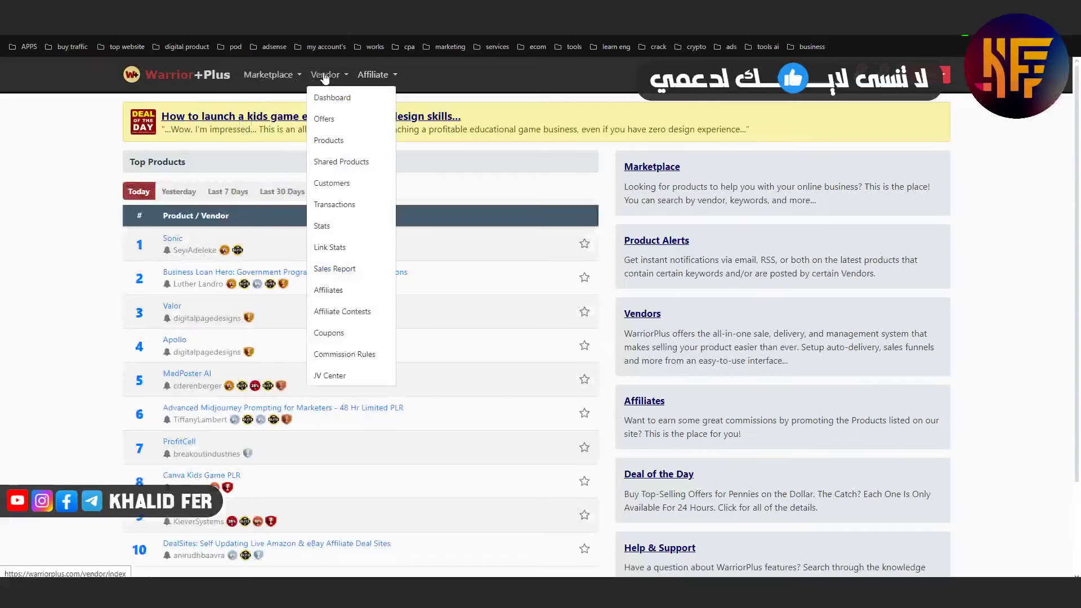
click(339, 100)
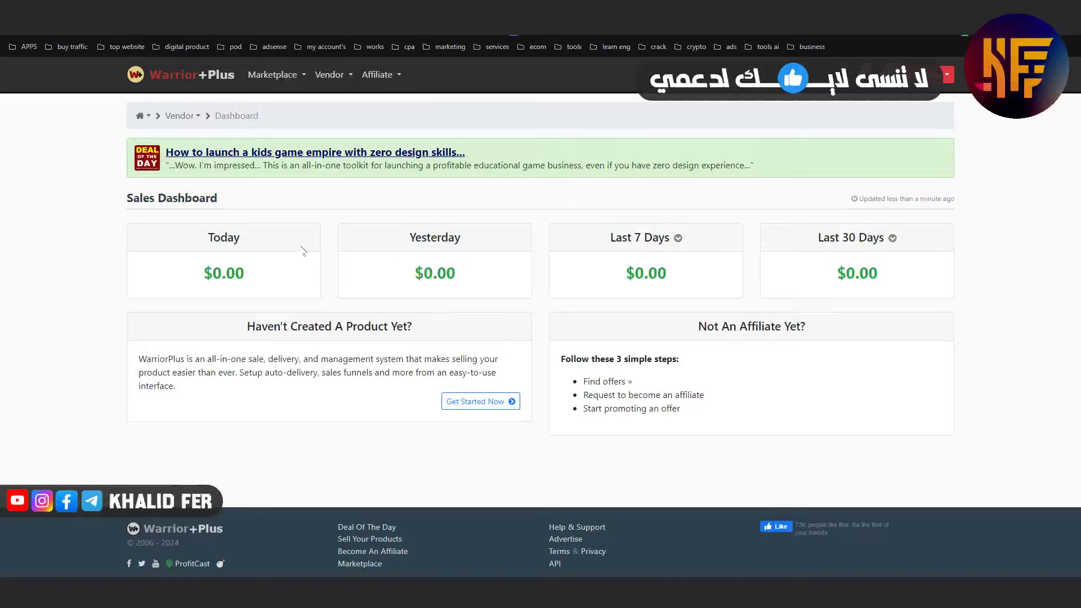
Open the vendor's own product list and start creating a new product
click(337, 75)
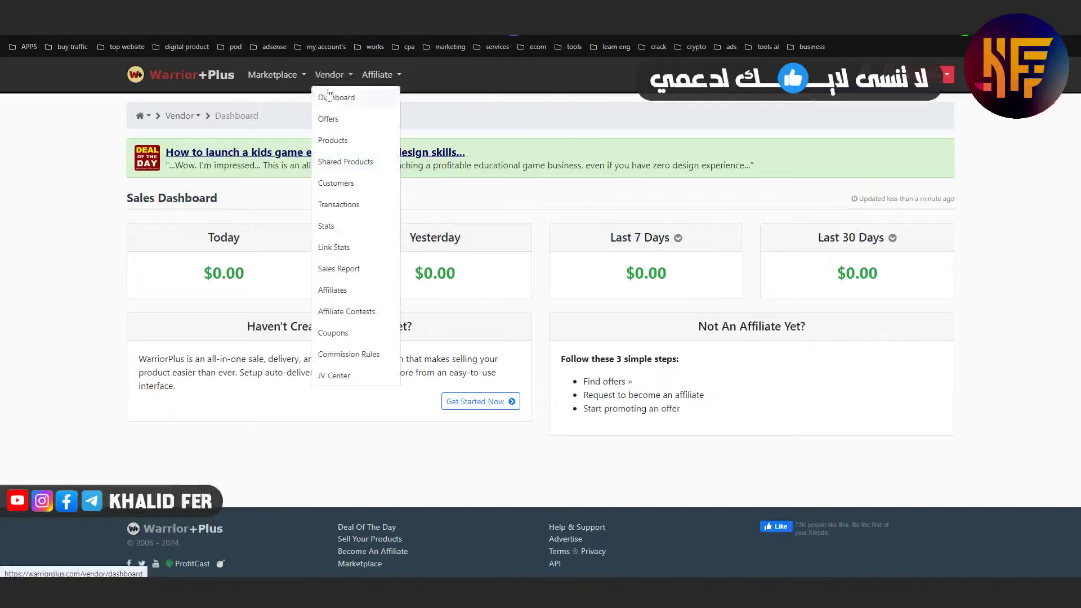
click(332, 143)
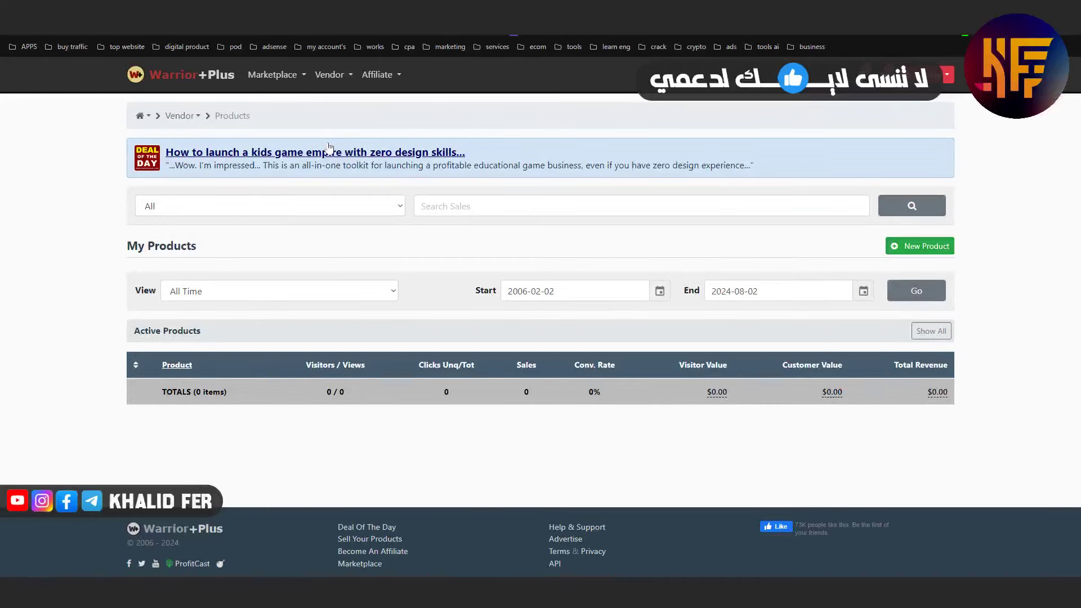
click(920, 247)
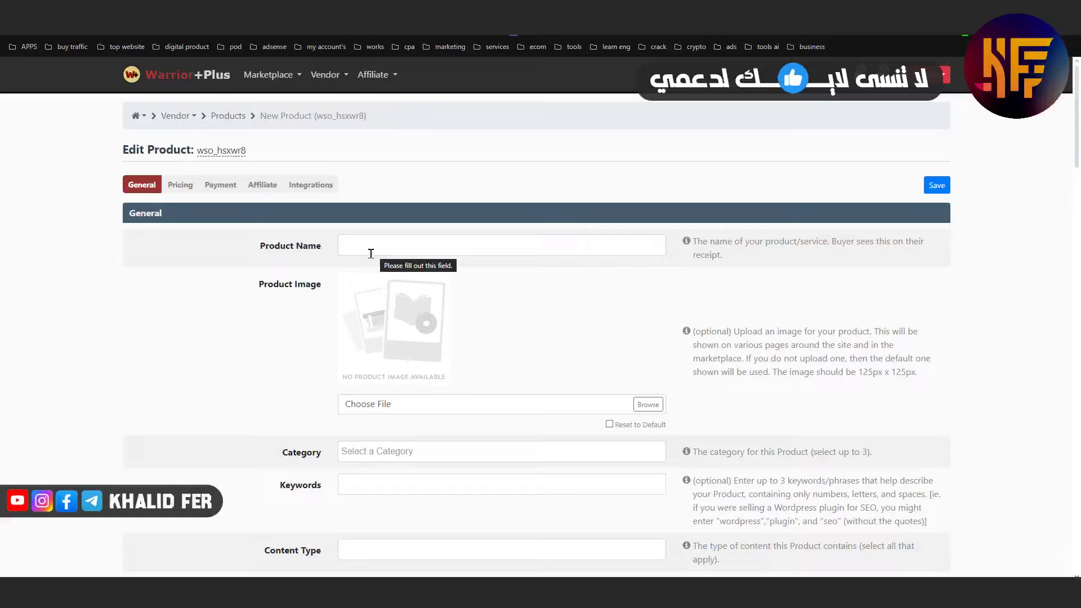
Enter "Motivational Quotes" as the product name, pasting the copied title and removing the leading number 430
right_click(371, 253)
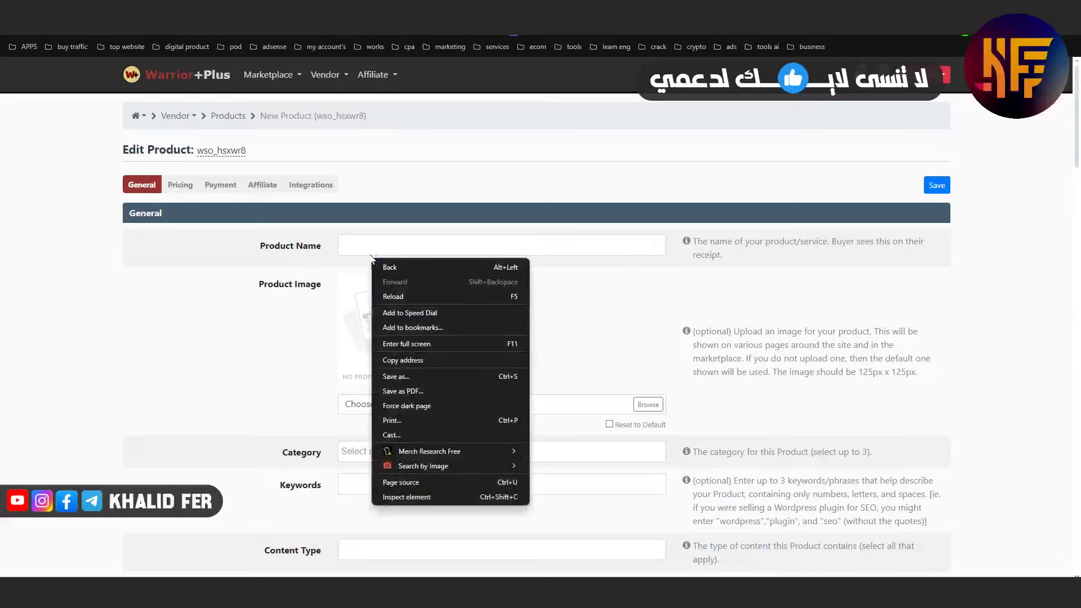
click(363, 247)
right_click(364, 248)
click(391, 337)
text(430 Motivational Quotes)
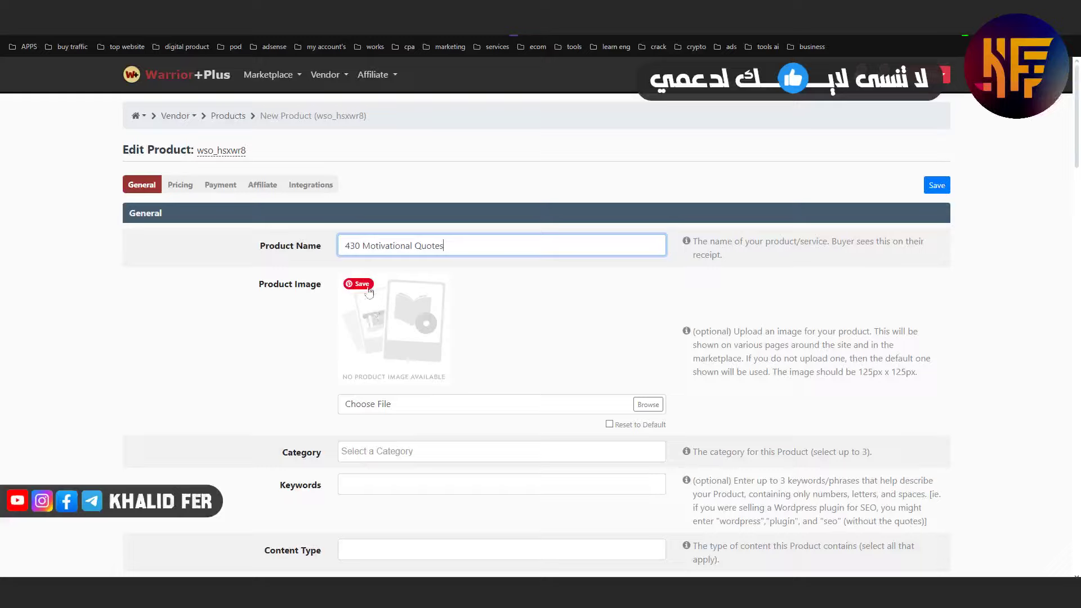
double_click(352, 246)
key(BackSpace)
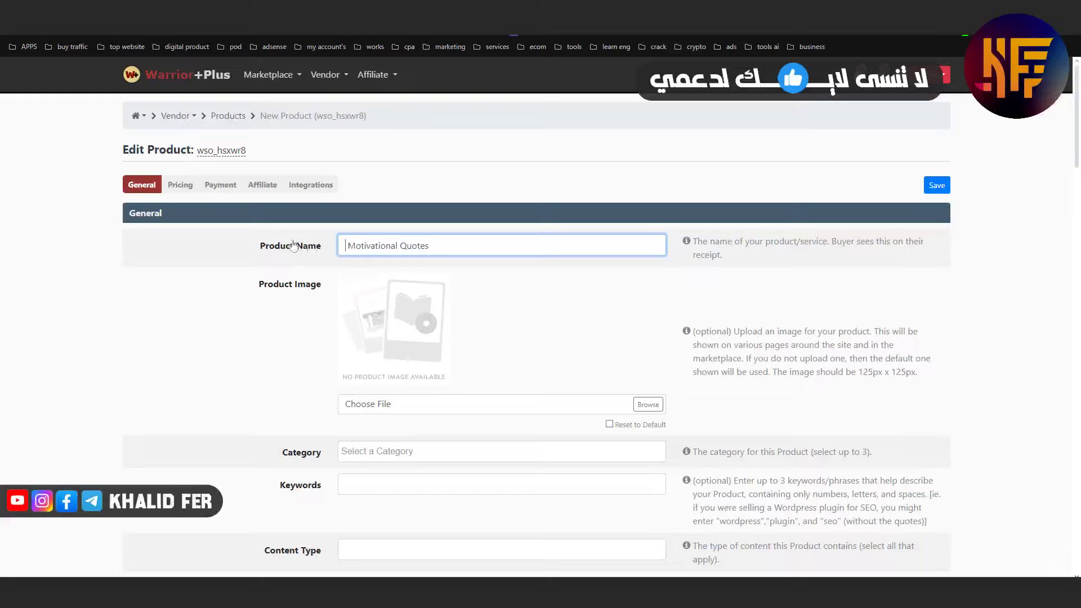
key(Delete)
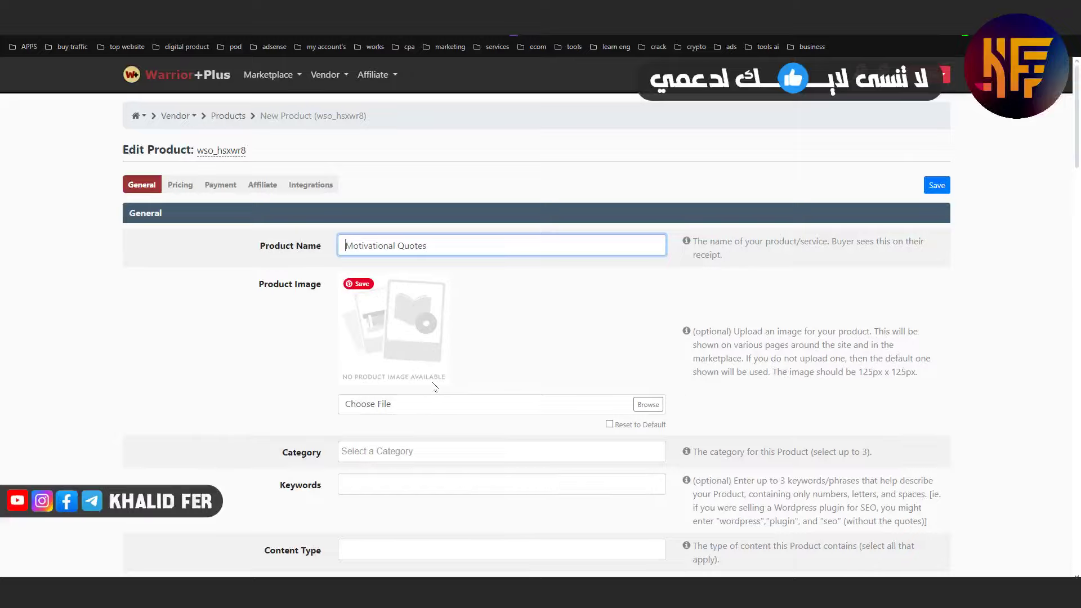
Check the required product image size and create a custom 125 × 125 px design in Canva
scroll(433, 385, up, 5)
scroll(434, 387, down, 5)
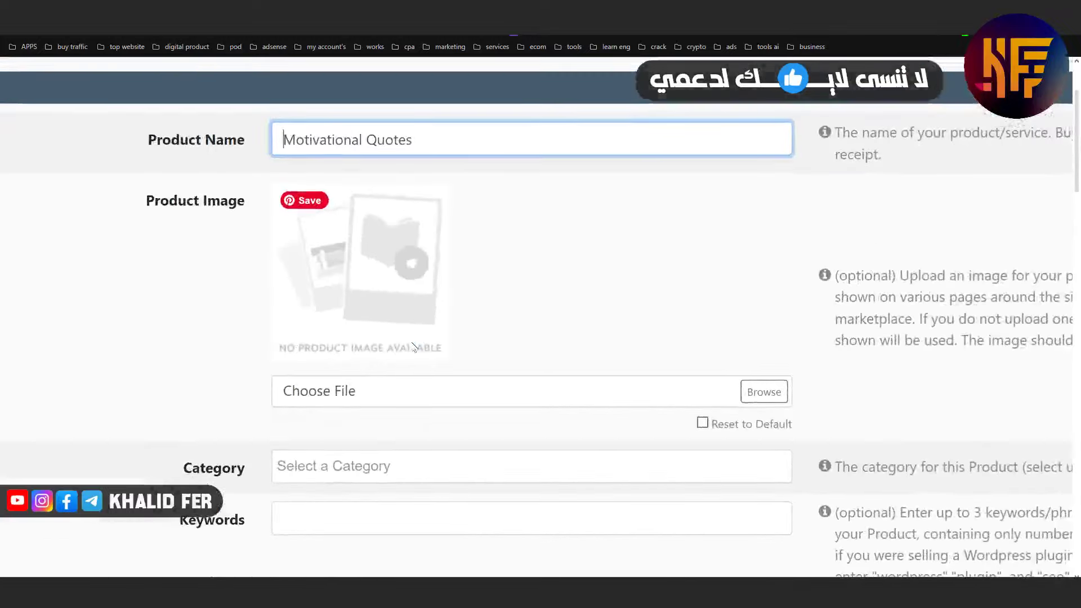
scroll(699, 295, right, 3)
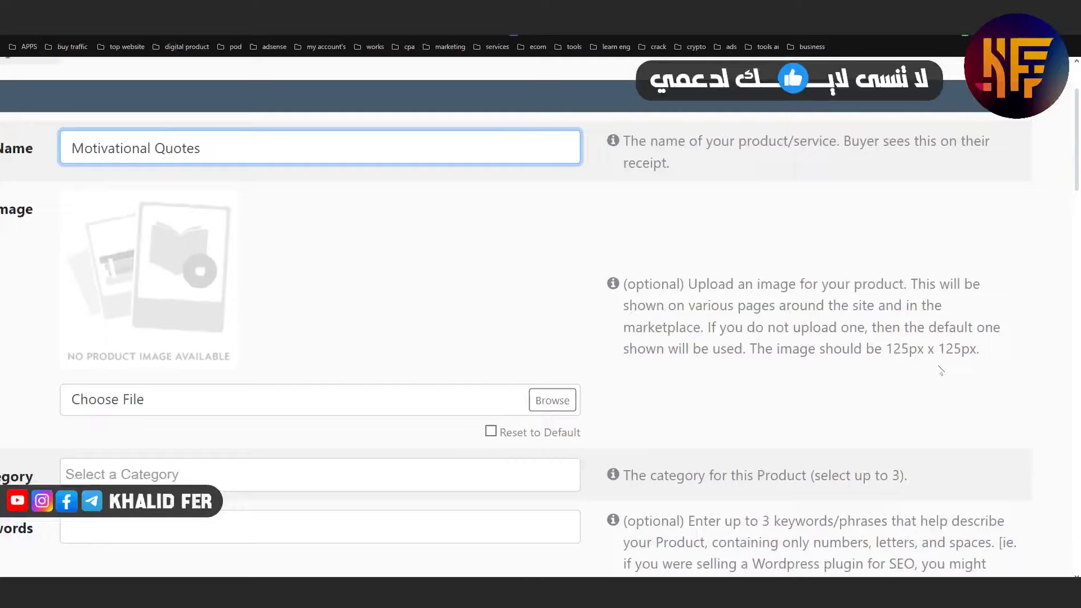
scroll(960, 374, up, 5)
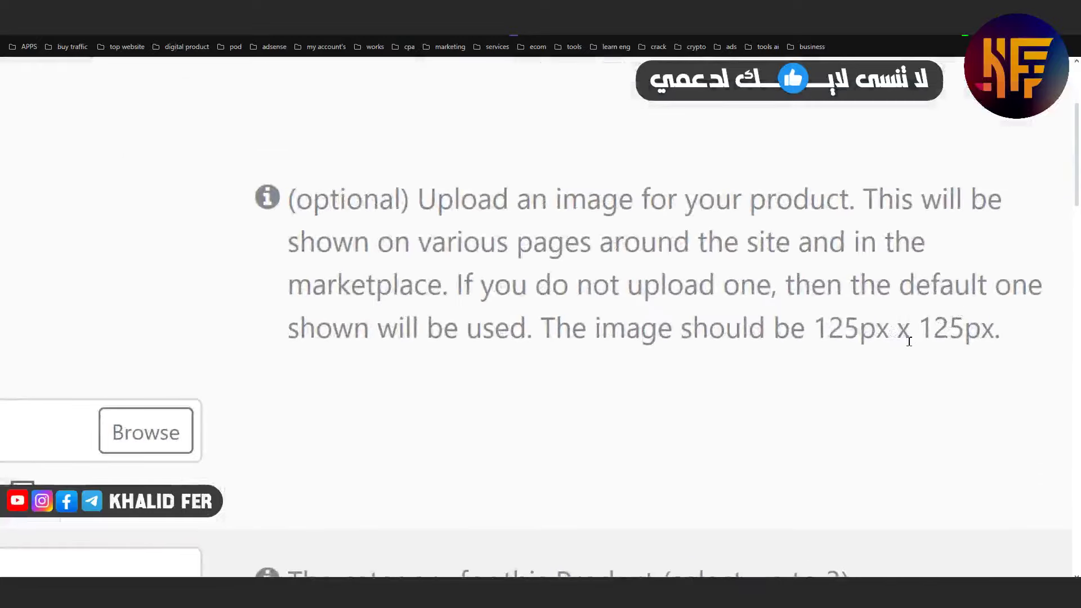
scroll(856, 354, down, 5)
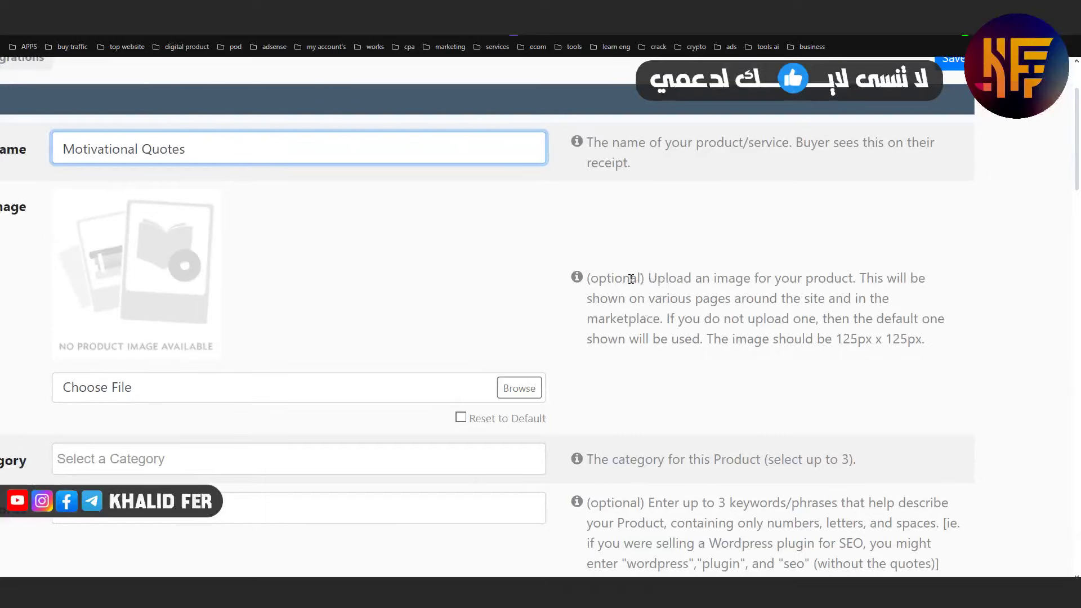
scroll(623, 280, left, 3)
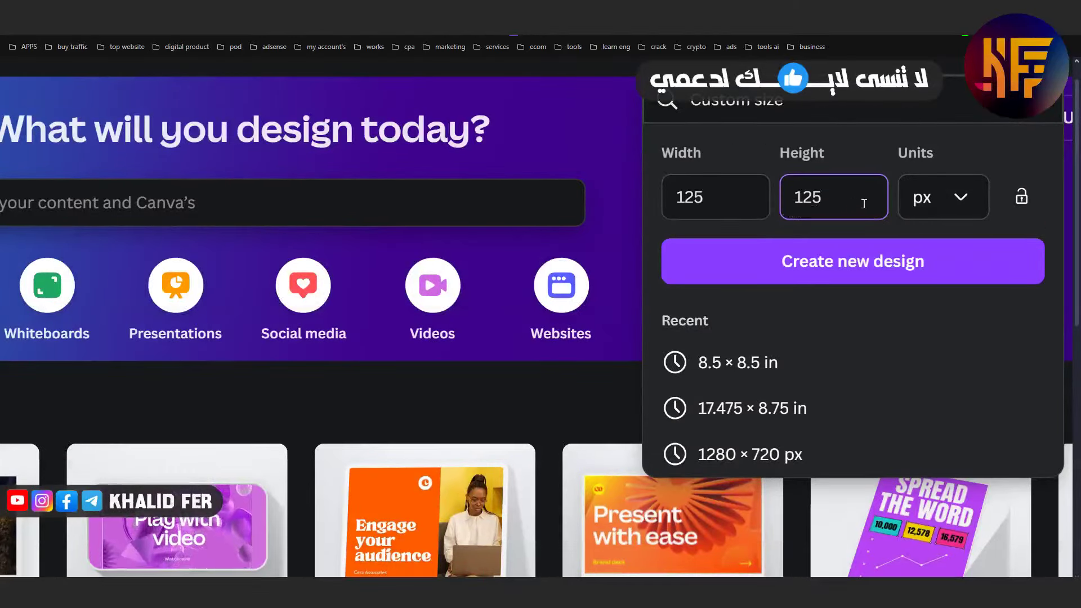
click(883, 259)
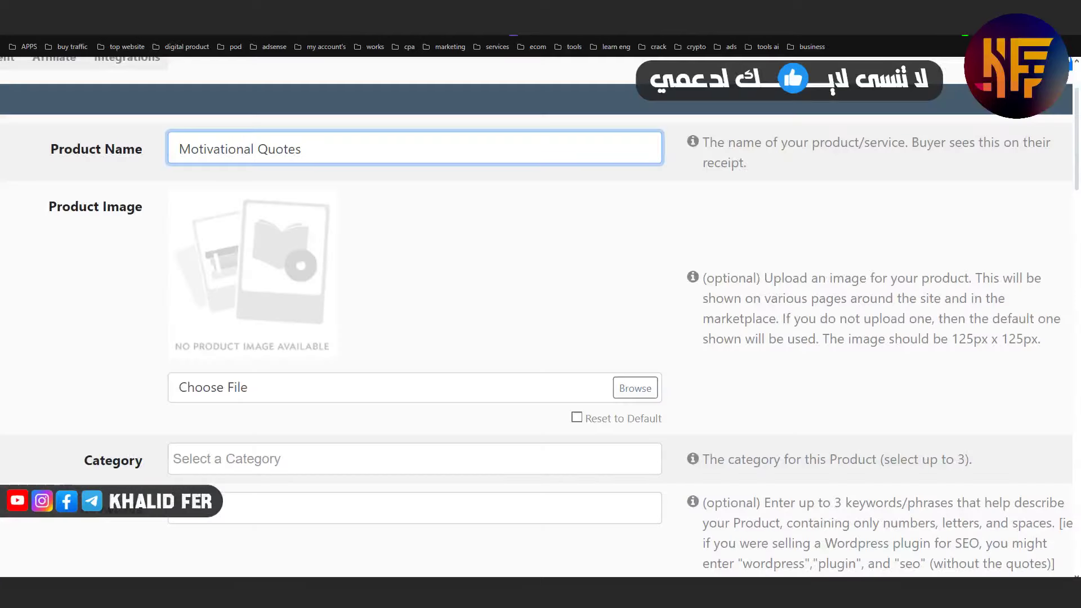
Upload Motivational Quotes.png from the Downloads folder as the product image on the WarriorPlus product form
click(242, 277)
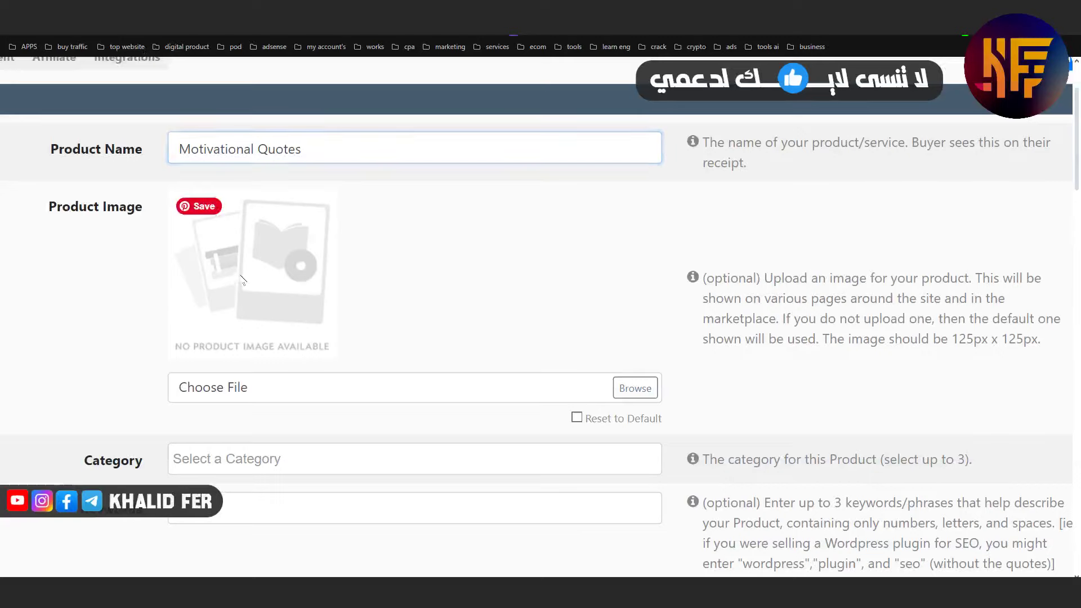
click(636, 389)
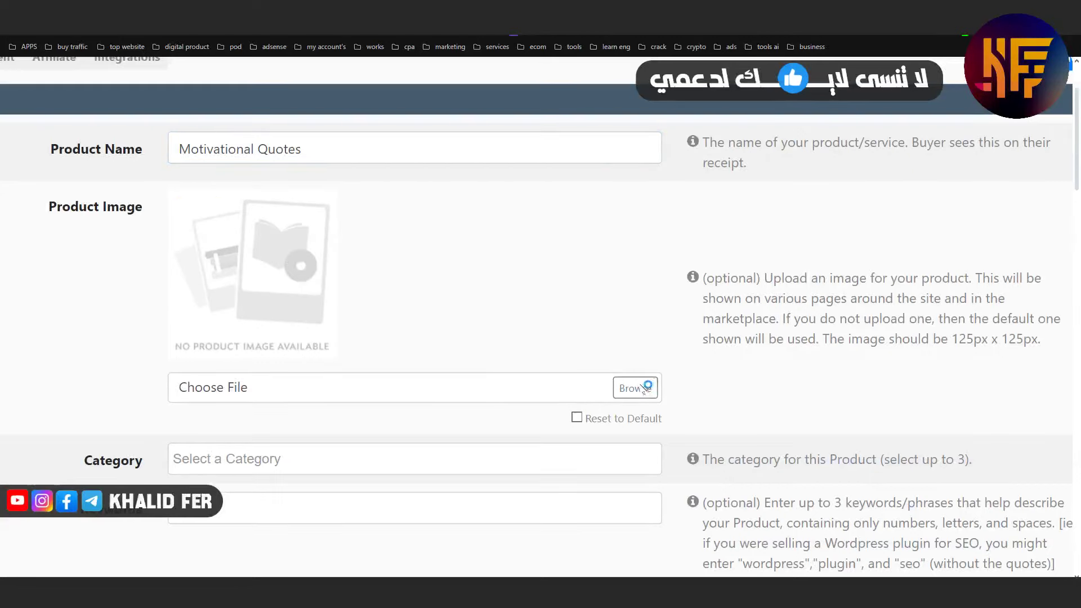
scroll(251, 168, down, 3)
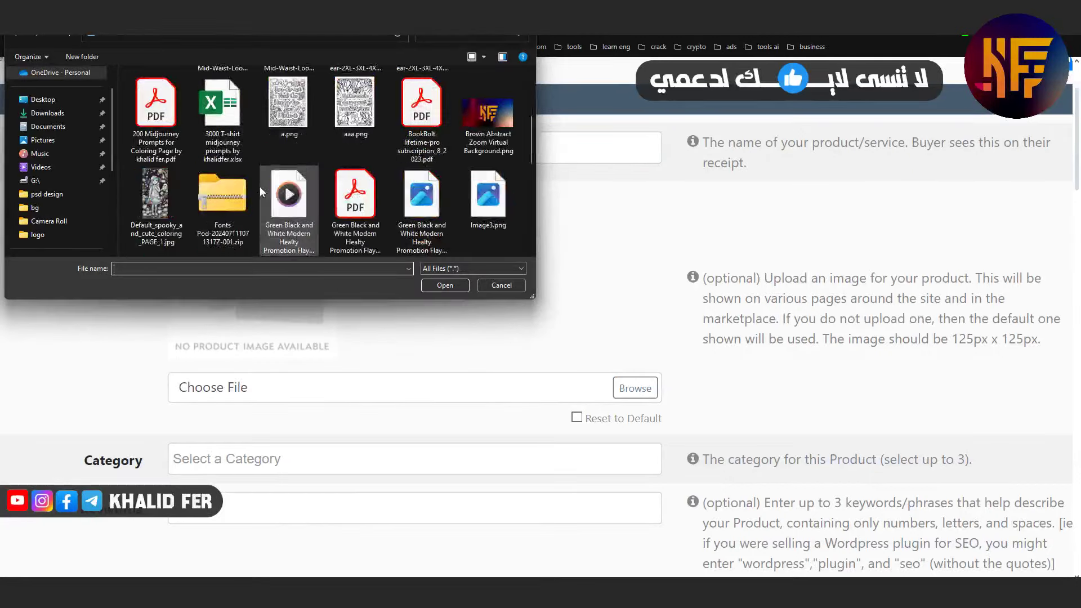
click(50, 114)
click(147, 105)
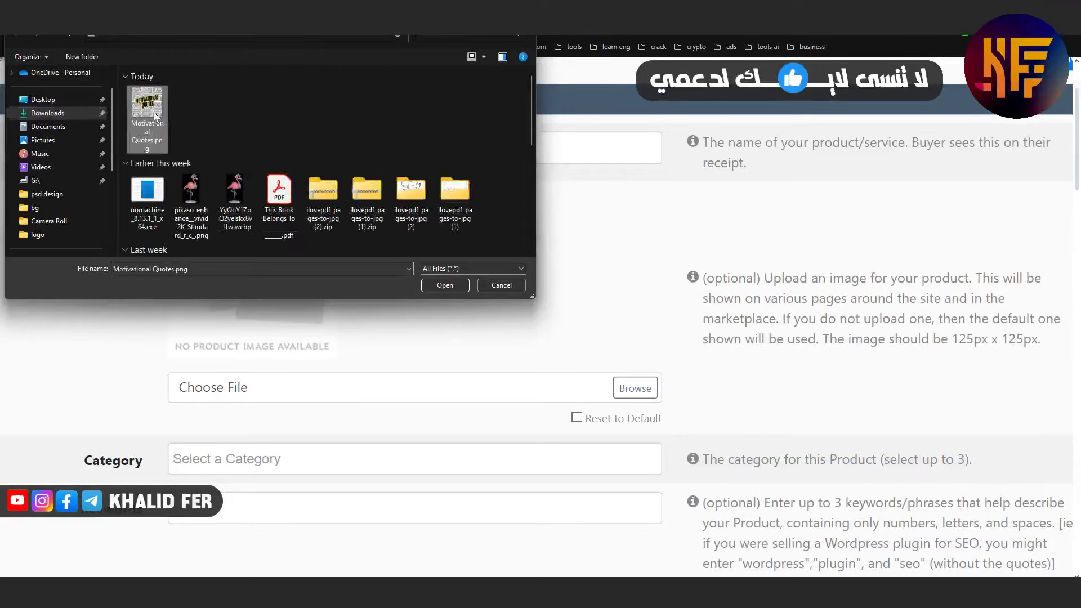
double_click(152, 101)
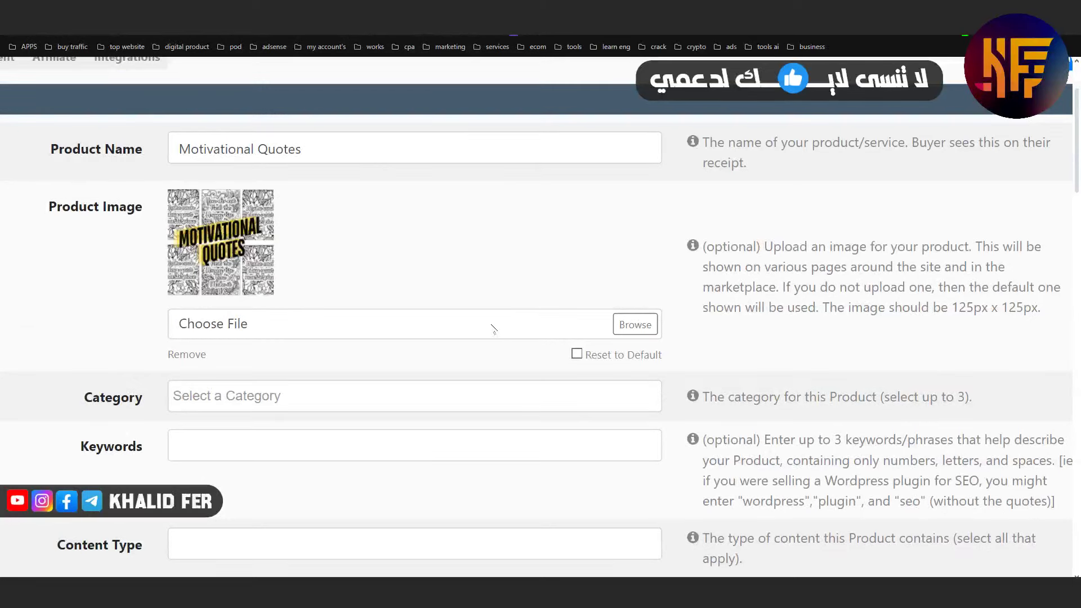
Extend the product name to "Motivational Quotes Mandala Coloring Page"
scroll(466, 323, up, 1)
scroll(238, 269, down, 2)
scroll(248, 280, up, 4)
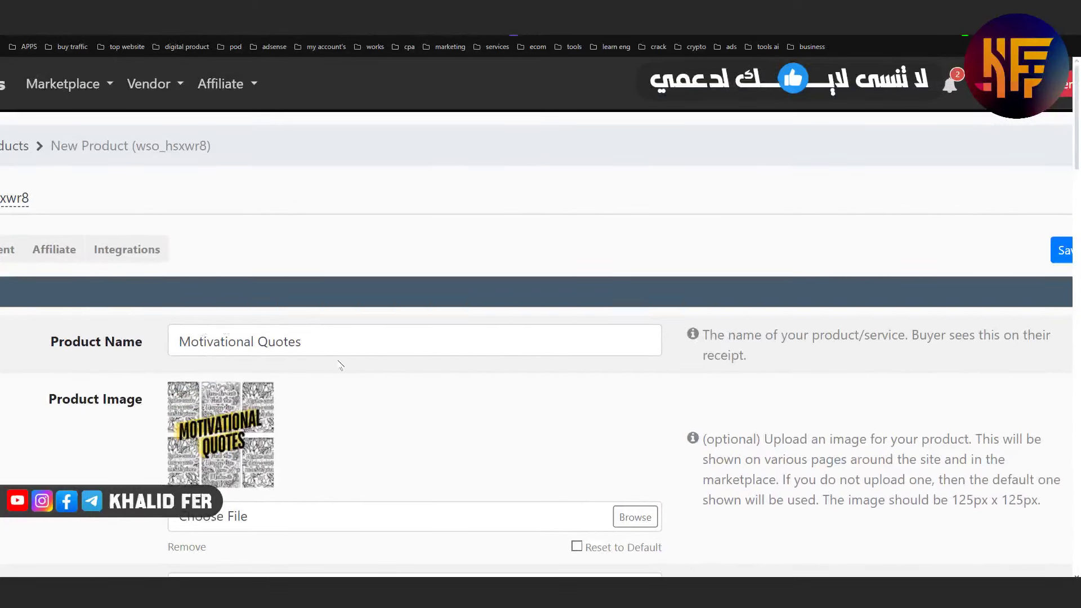
click(308, 343)
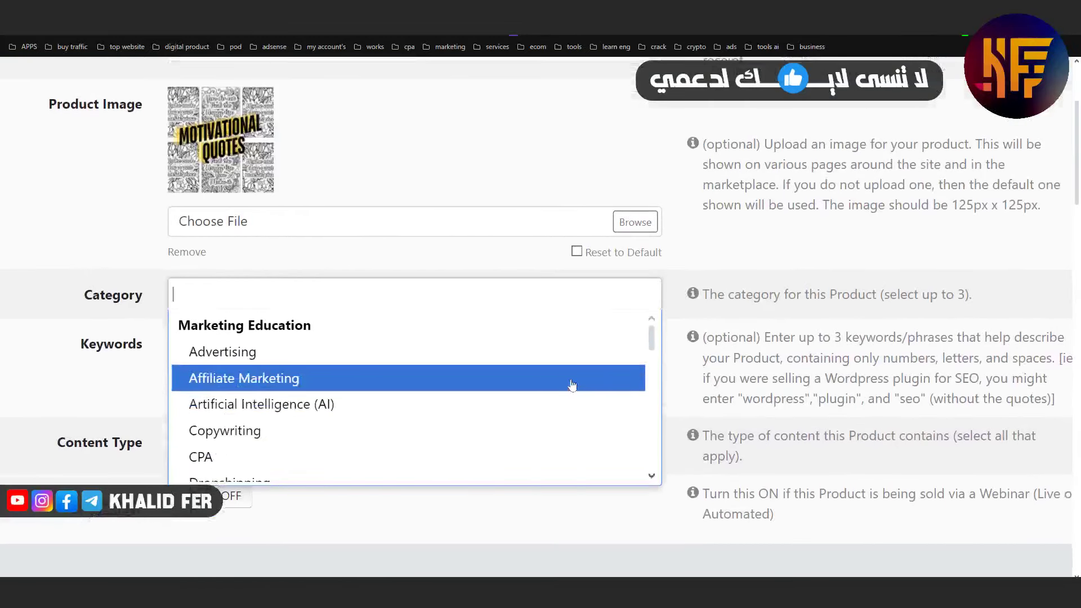
Assign the product to the categories Kindle under Platforms and Graphics / Video Creation under Services
scroll(572, 385, down, 5)
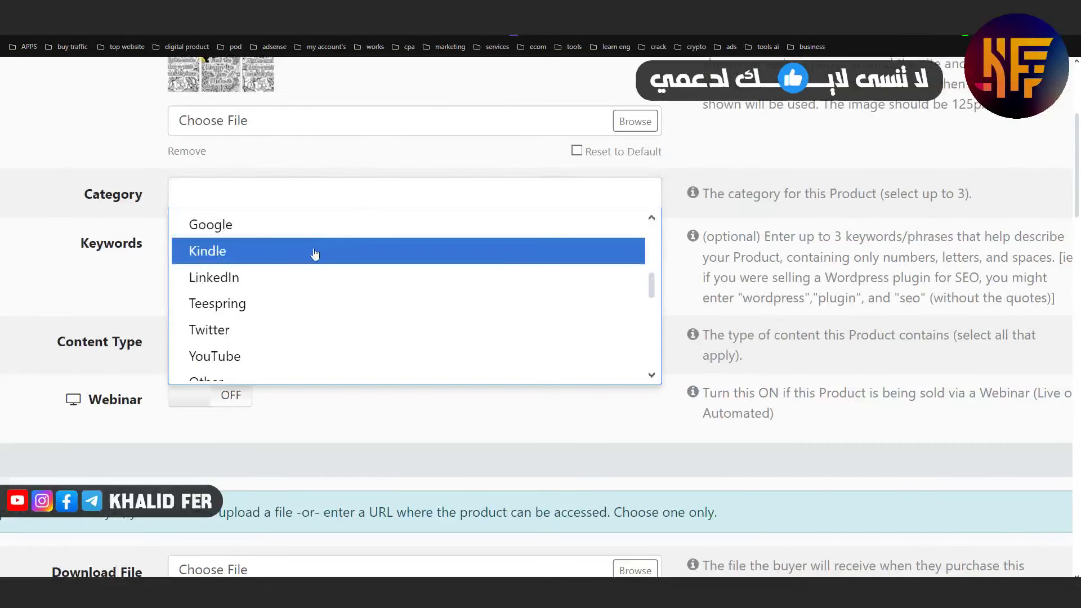
click(314, 253)
click(603, 191)
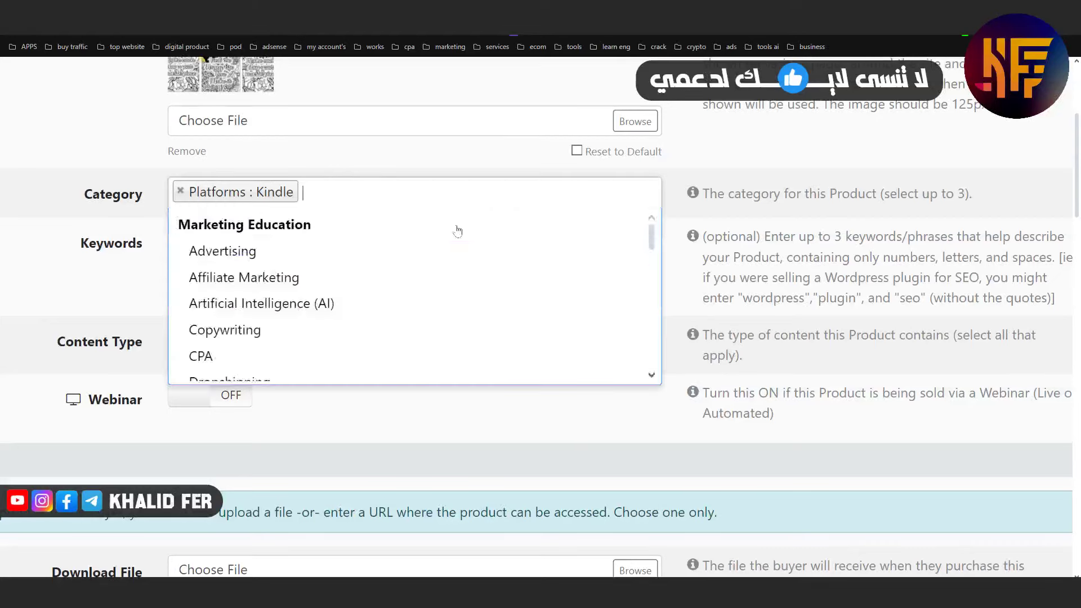
scroll(653, 230, down, 1)
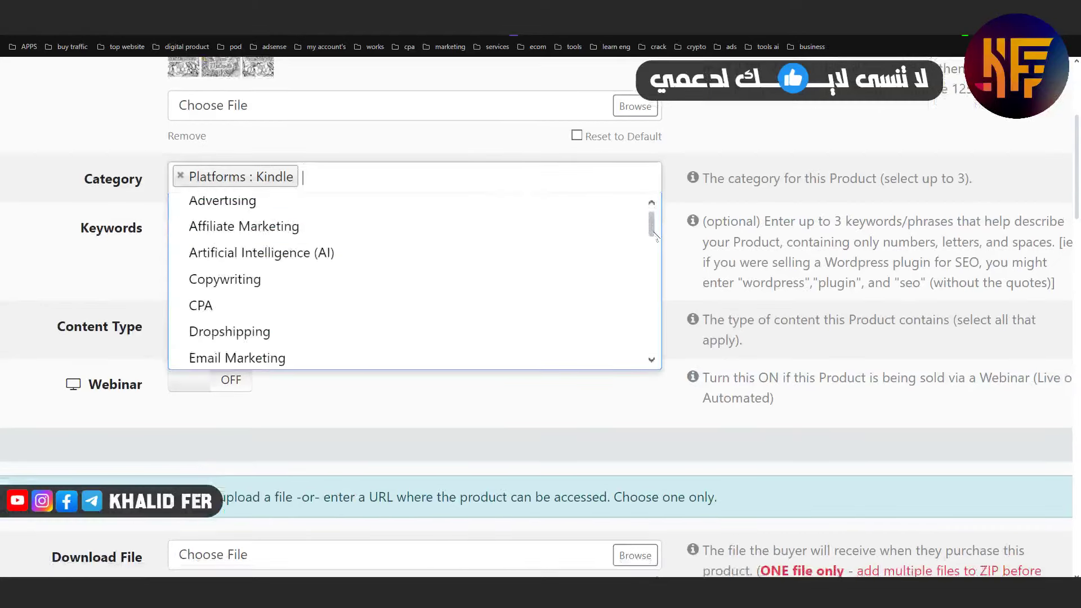
drag(653, 224, 637, 320)
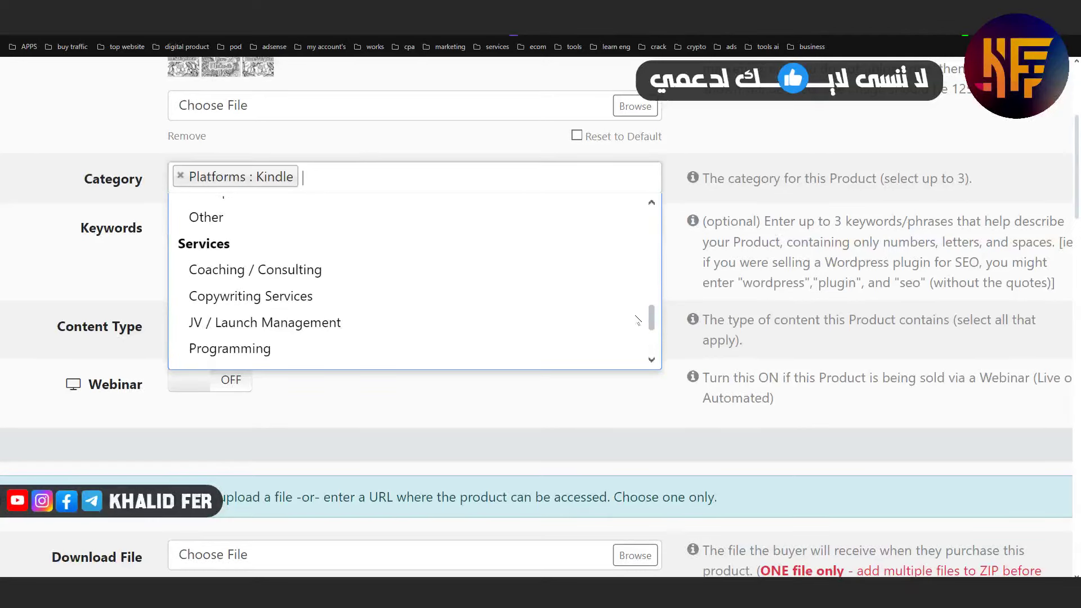
scroll(638, 320, down, 2)
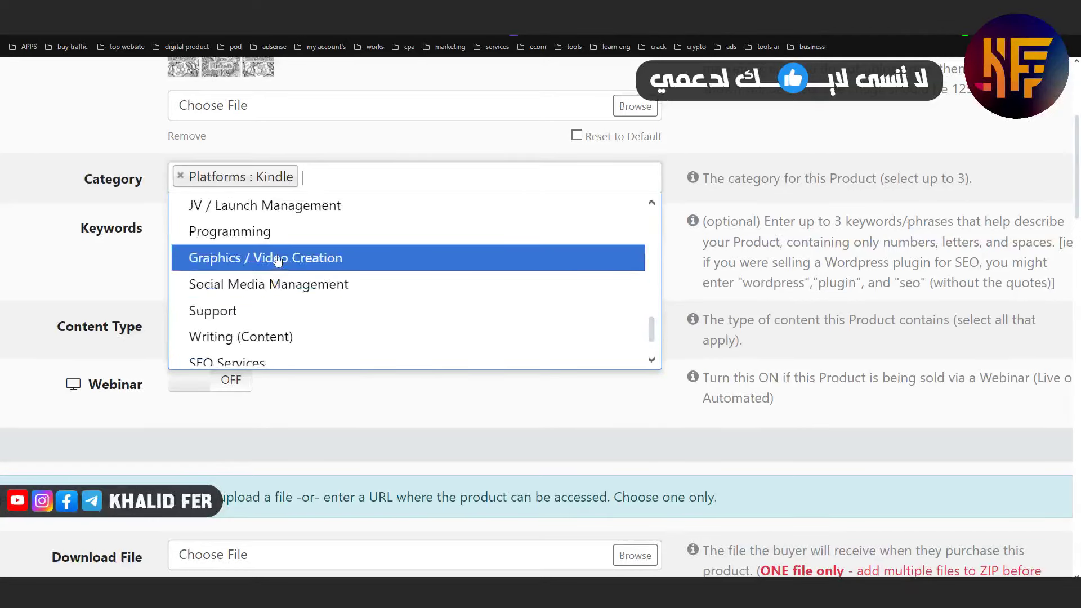
click(277, 259)
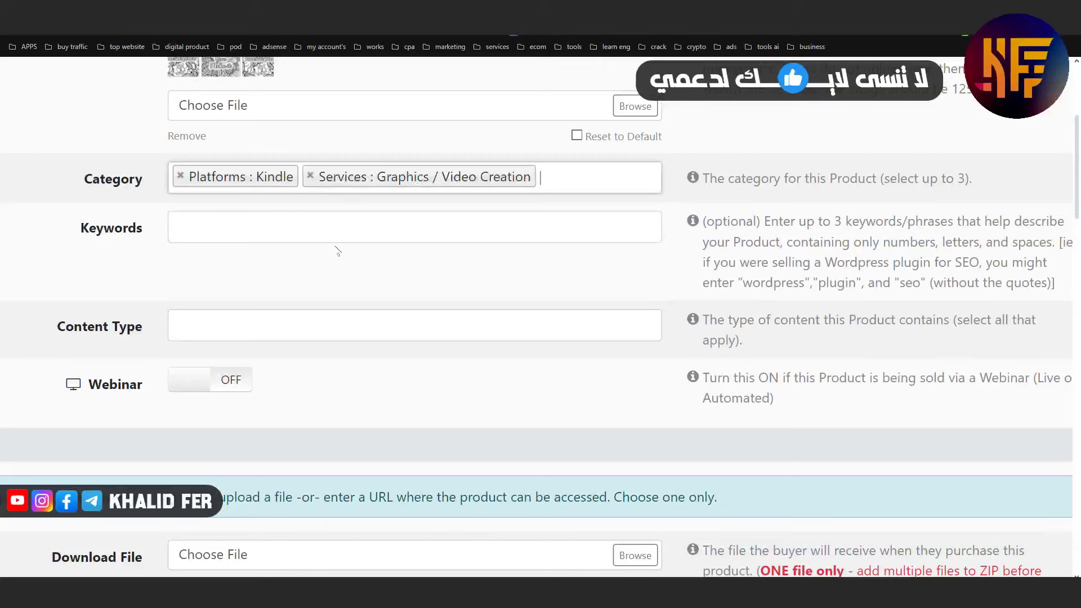
scroll(338, 250, up, 2)
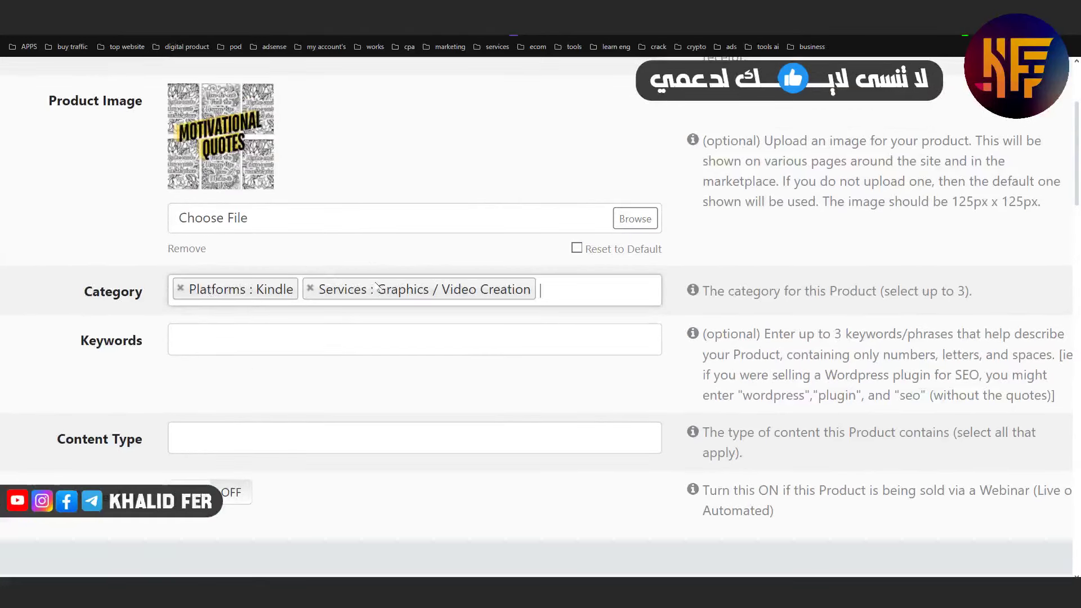
click(577, 292)
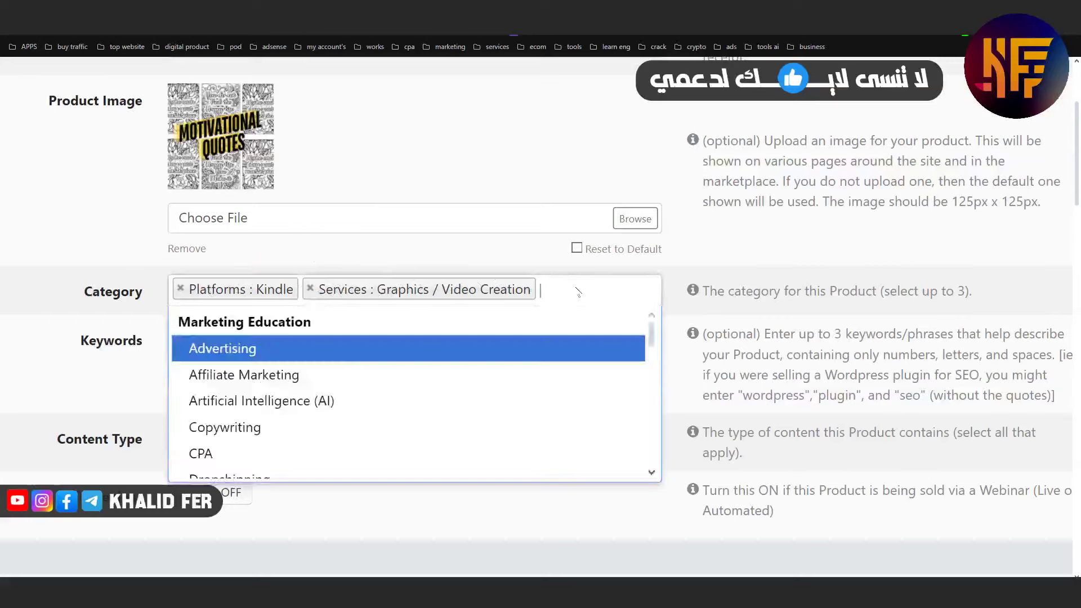
scroll(345, 386, up, 2)
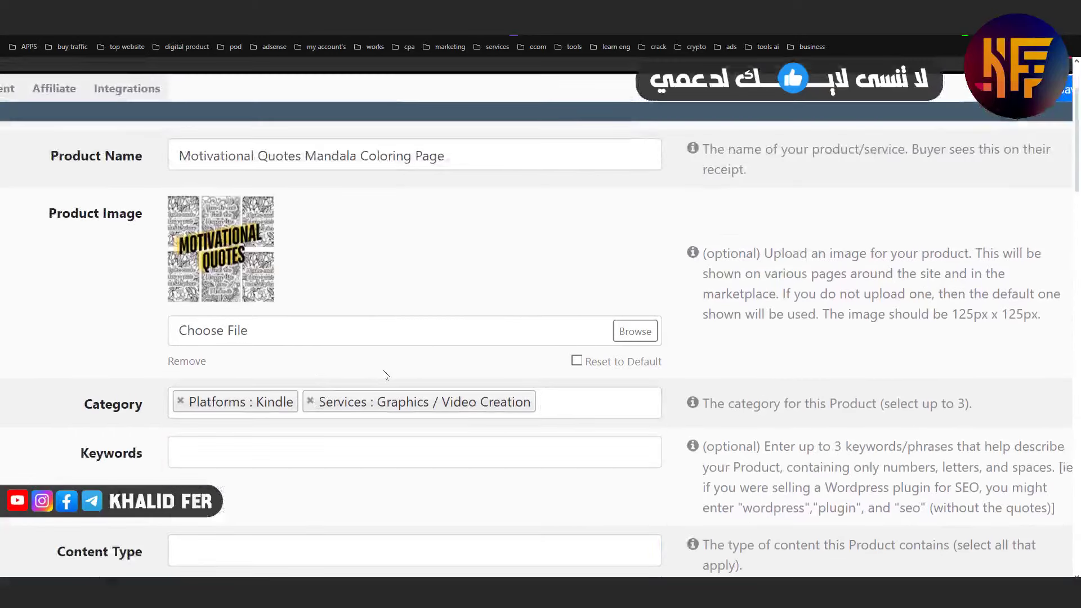
Copy "Motivational Quotes" from the product name and add it as the first keyword
scroll(386, 375, down, 2)
click(185, 335)
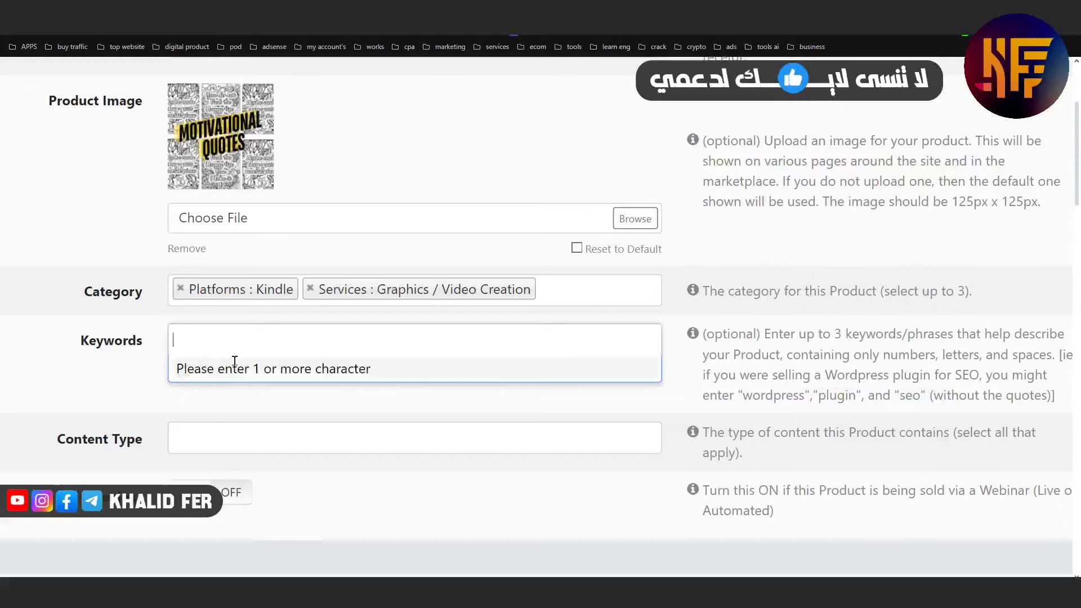
scroll(230, 355, up, 3)
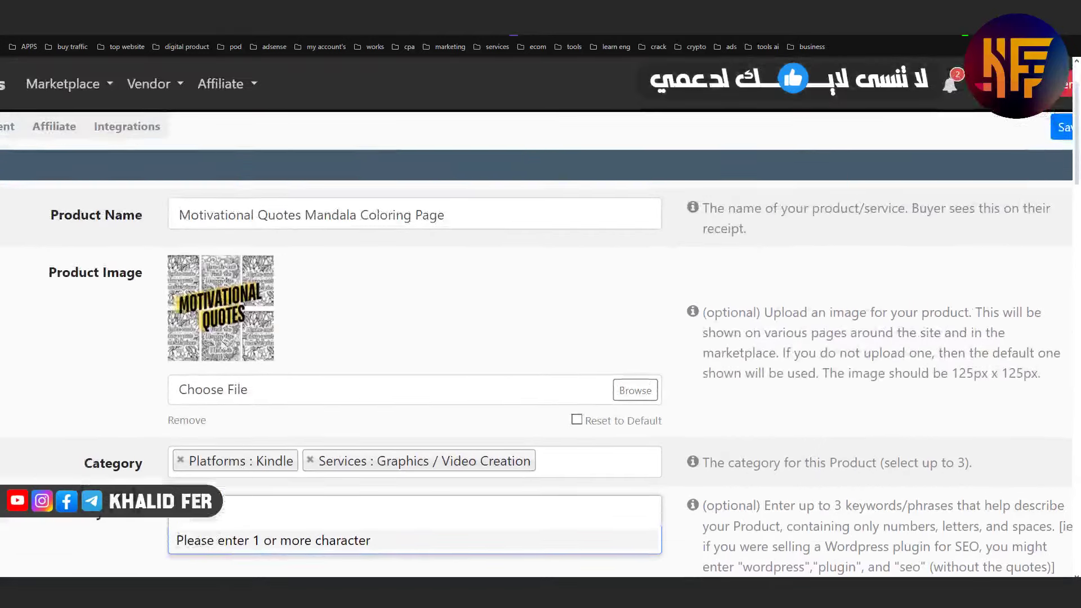
scroll(224, 345, up, 1)
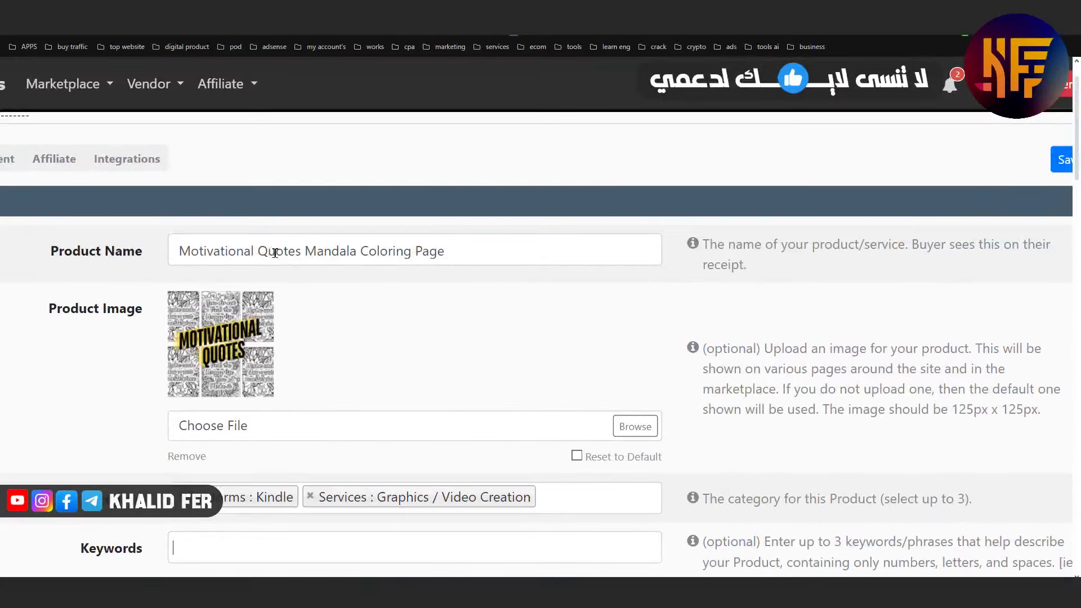
drag(302, 252, 179, 251)
right_click(201, 254)
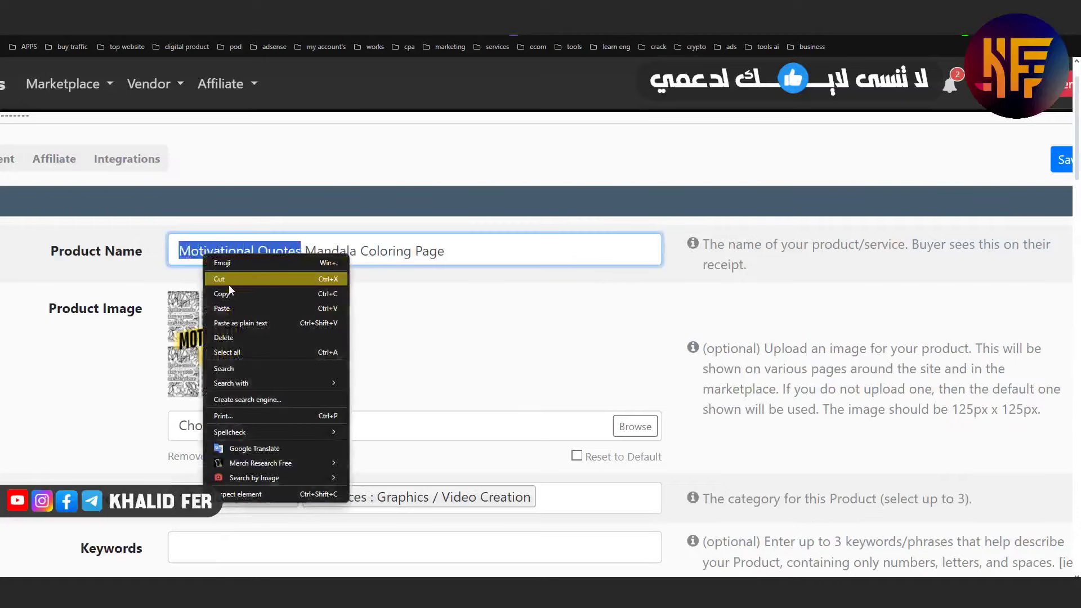
click(229, 292)
scroll(214, 304, down, 5)
right_click(198, 277)
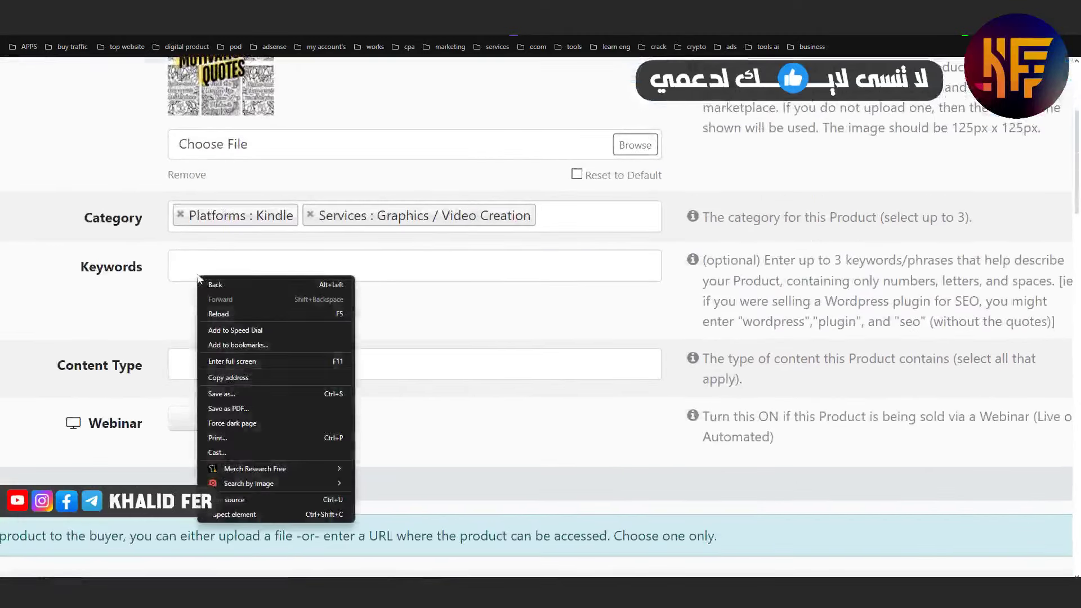
click(199, 269)
right_click(200, 261)
click(191, 268)
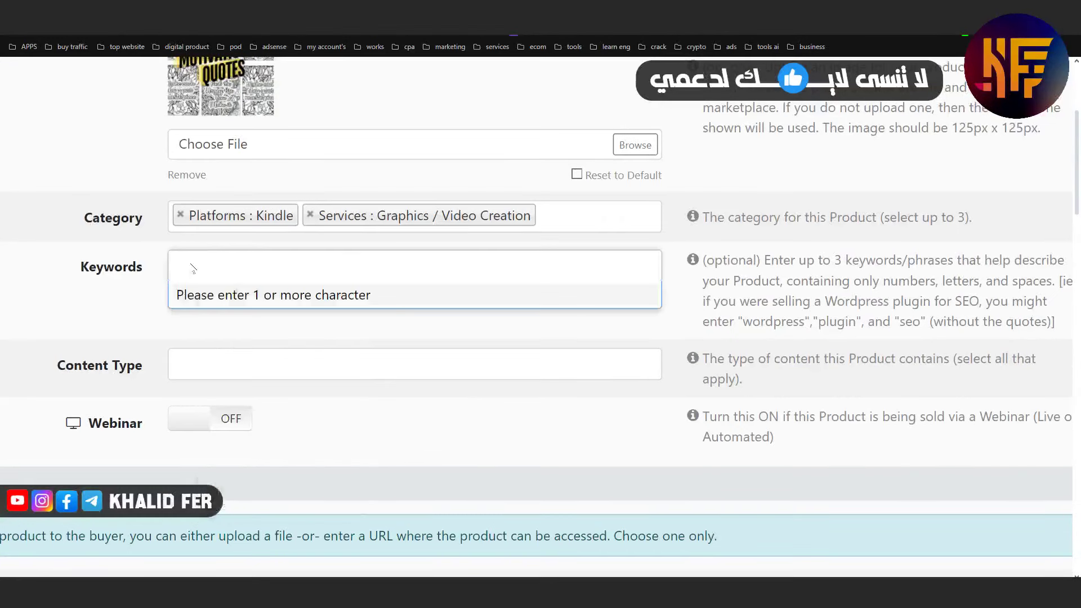
key(ctrl+v)
key(Return)
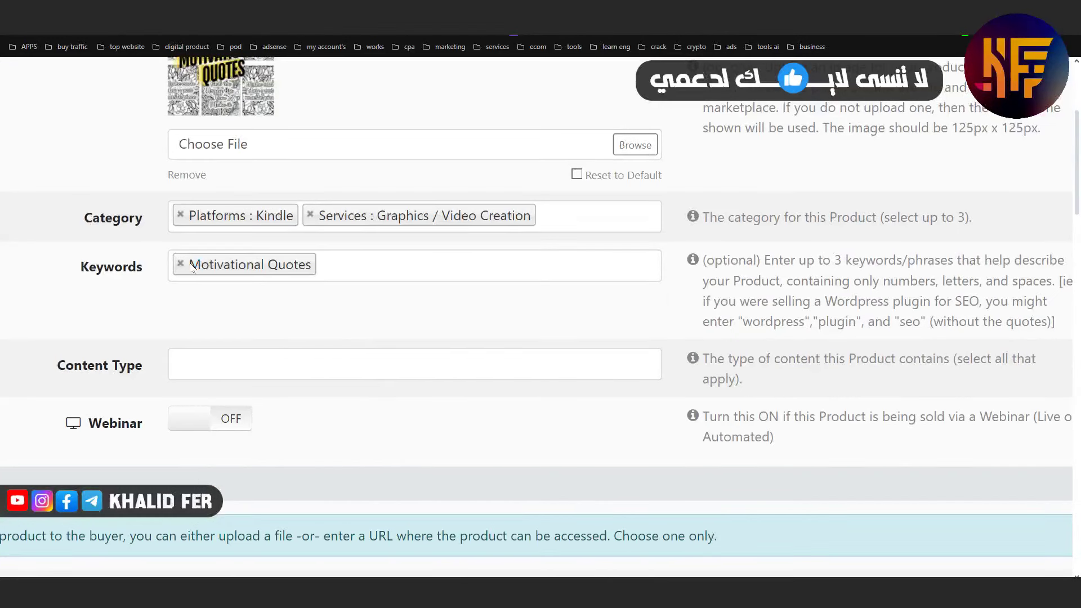
Add the suggested keywords "Graphic Bundle" and "Kdp Bundle" to the product
text(graphic)
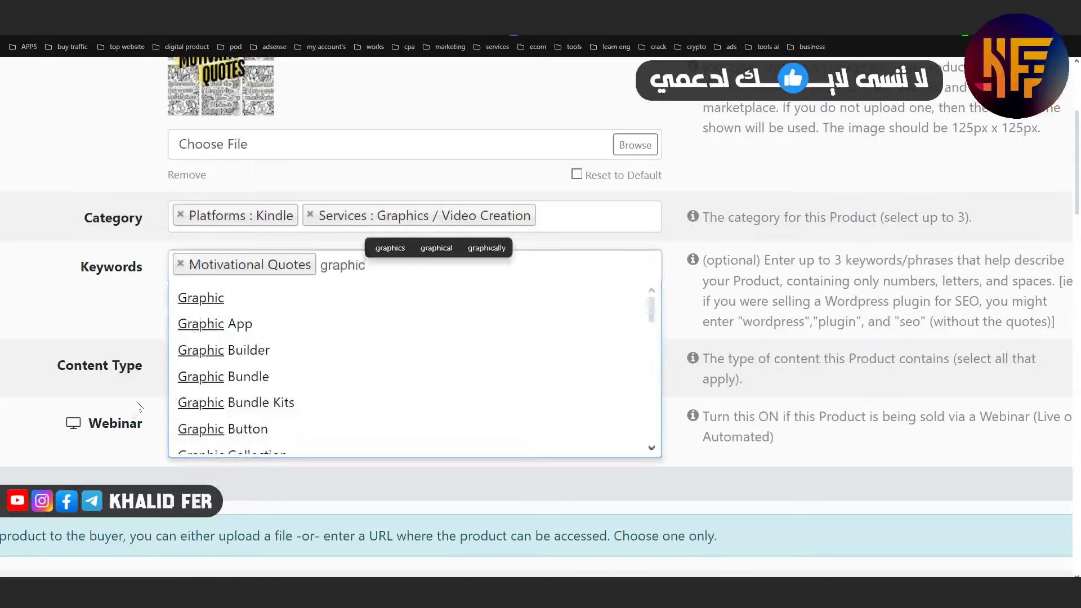
click(242, 383)
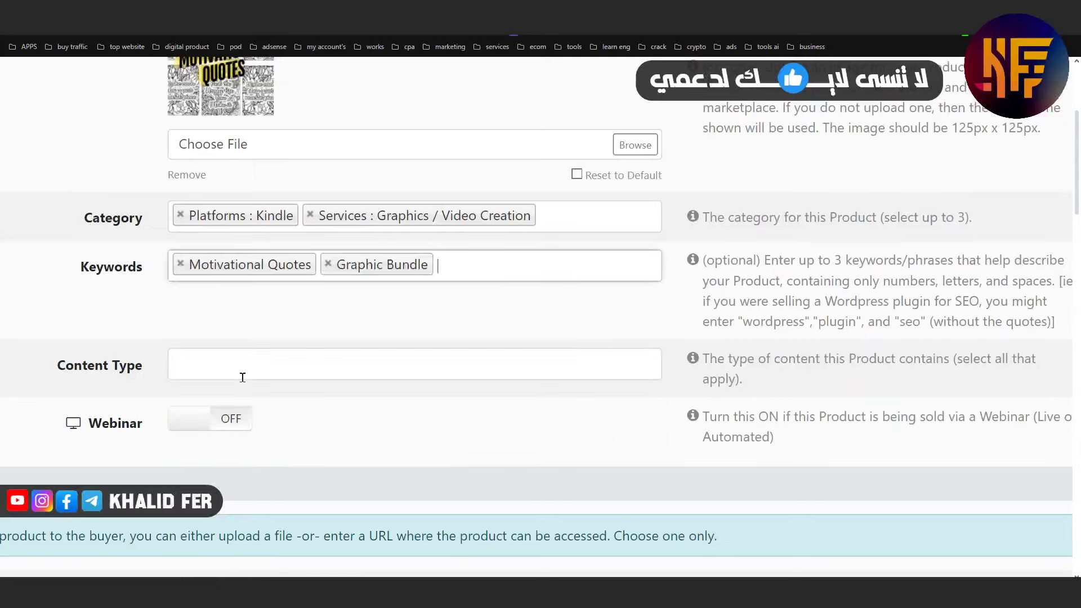
text(kdp)
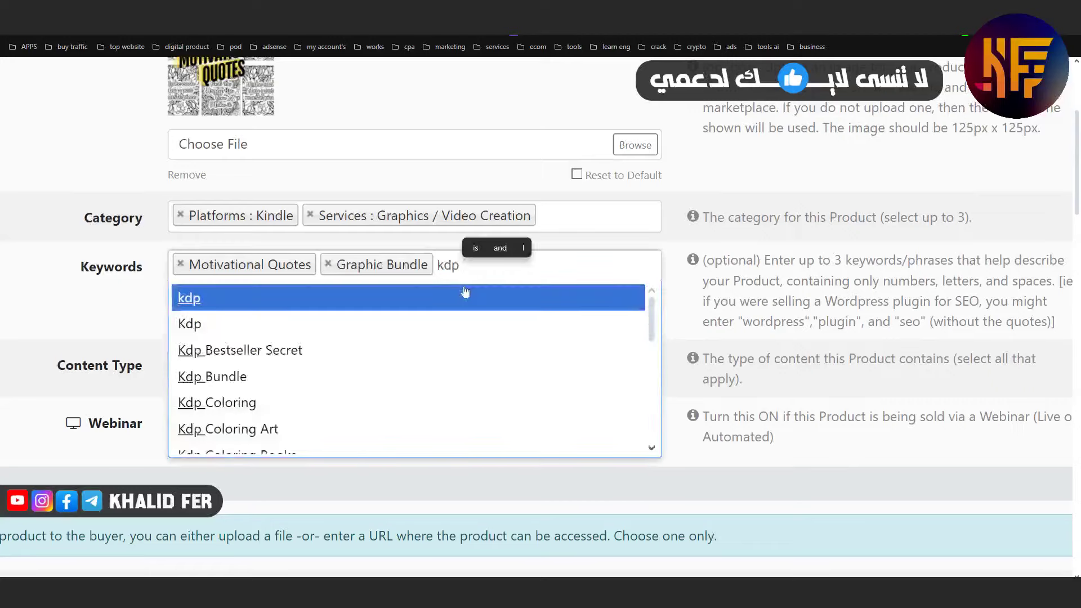
click(267, 380)
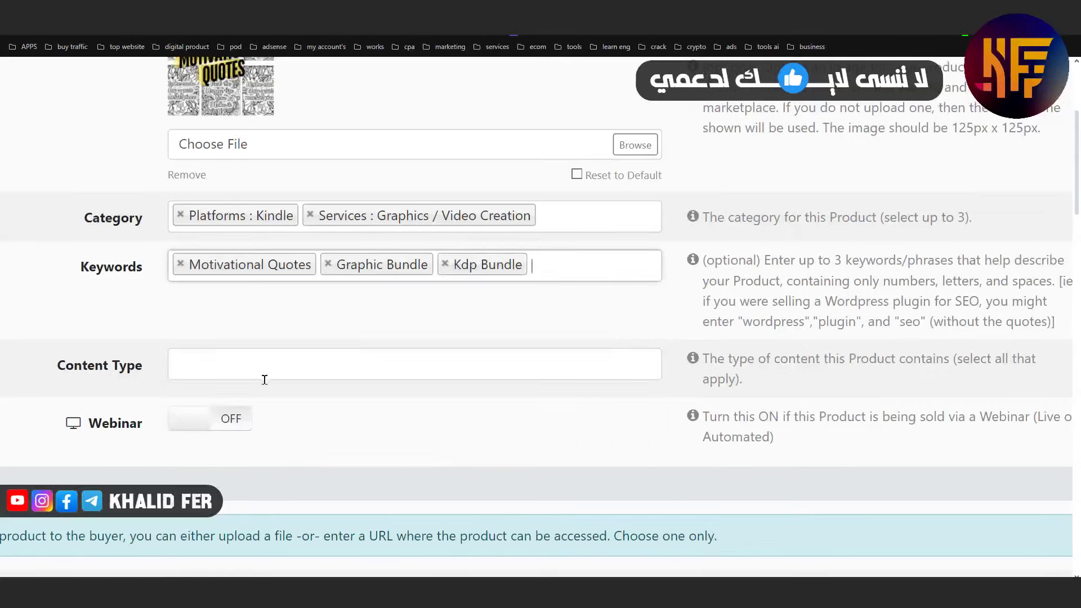
Try to add "kdp coloring" as a fourth keyword
click(556, 270)
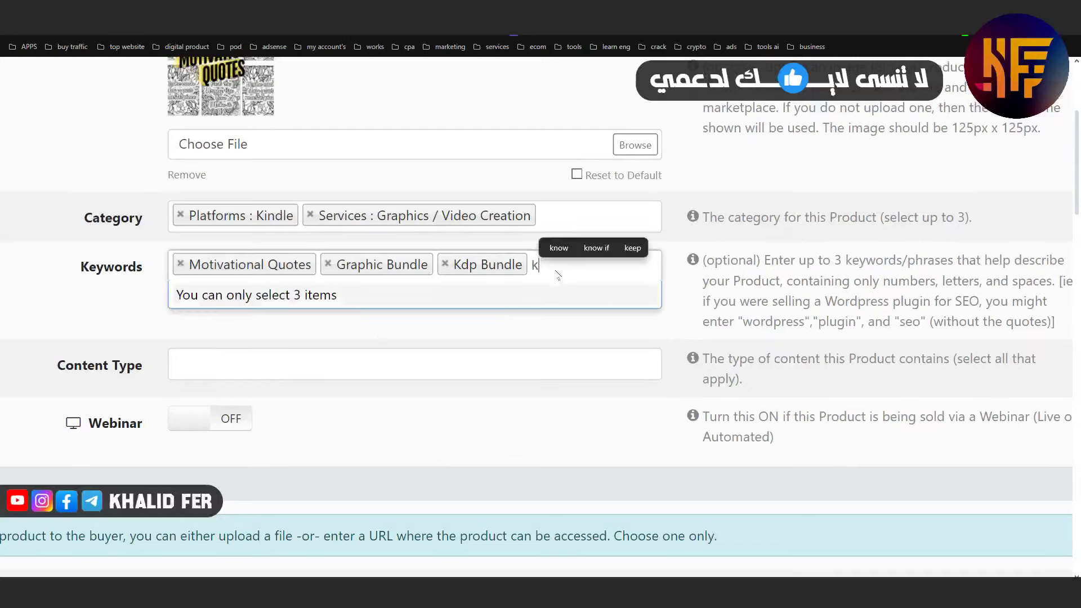
text(kdp)
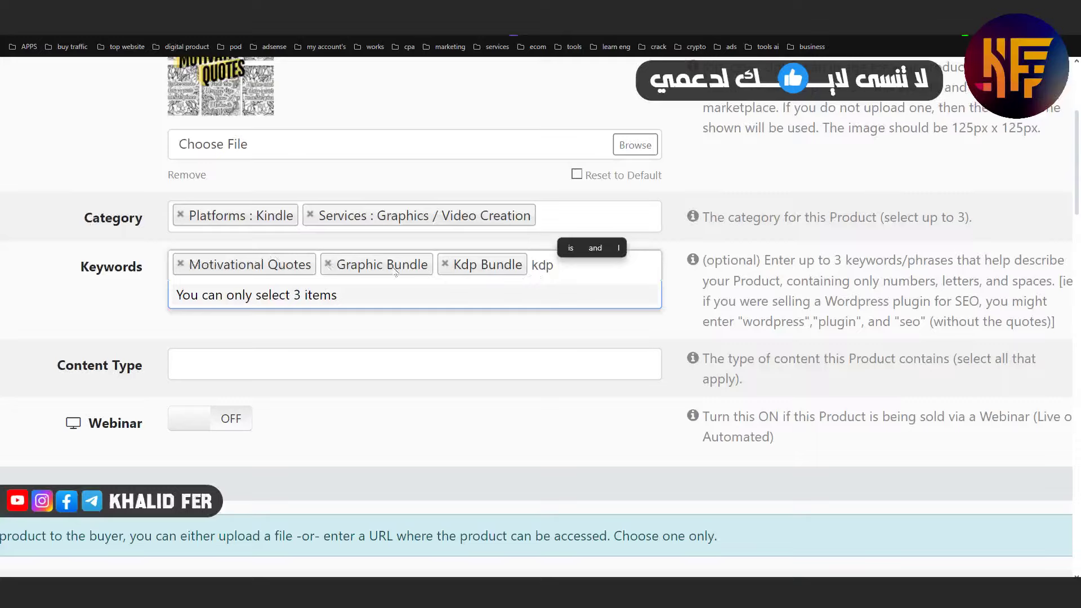
text( coloring)
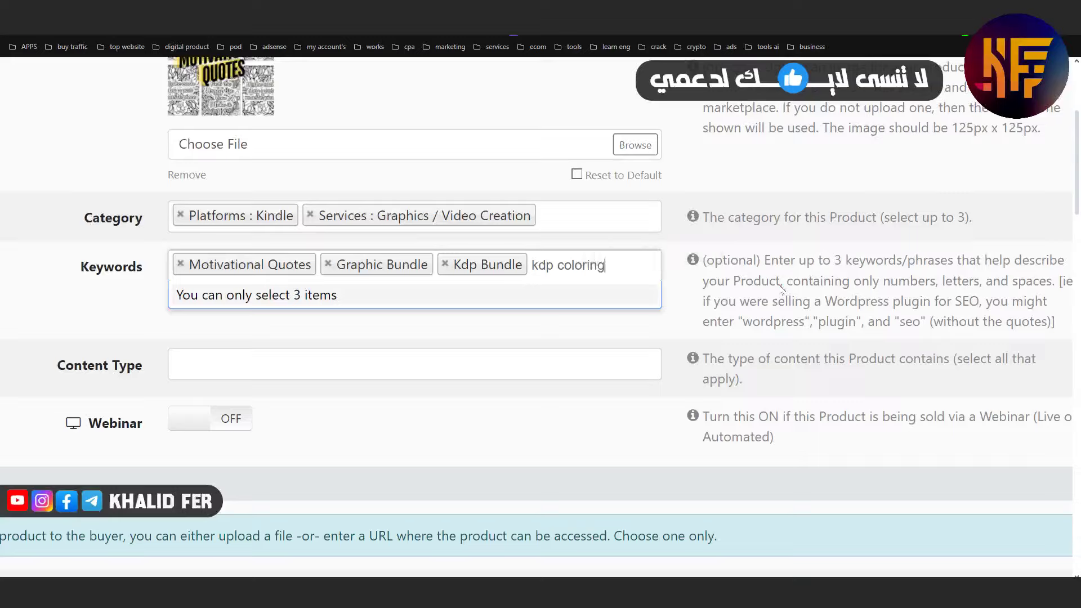
drag(336, 295, 176, 287)
click(175, 287)
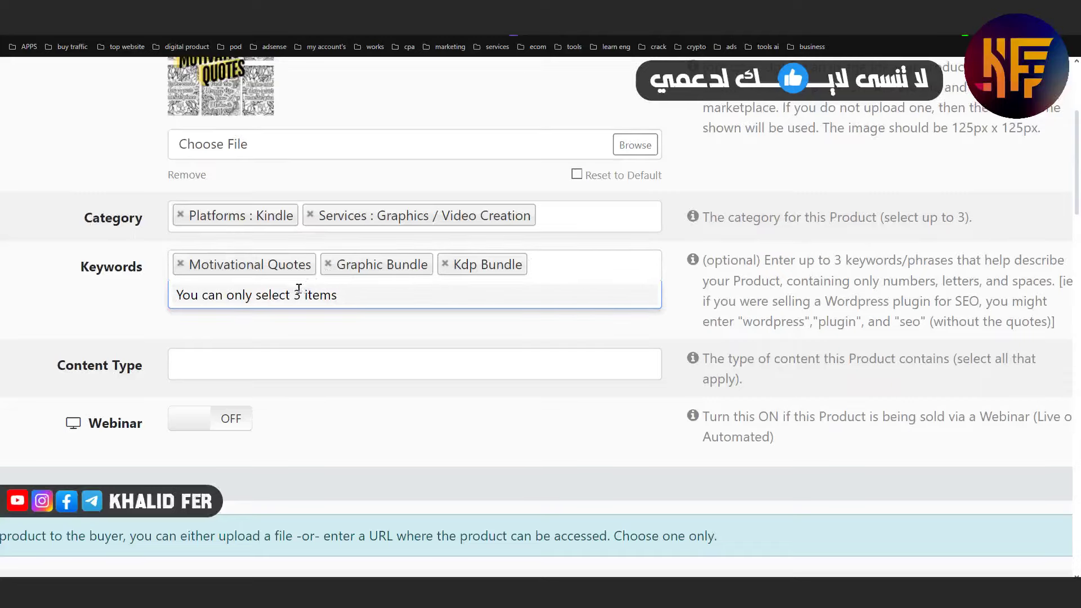
Set the product's content type to "media files (images, etc)"
click(480, 365)
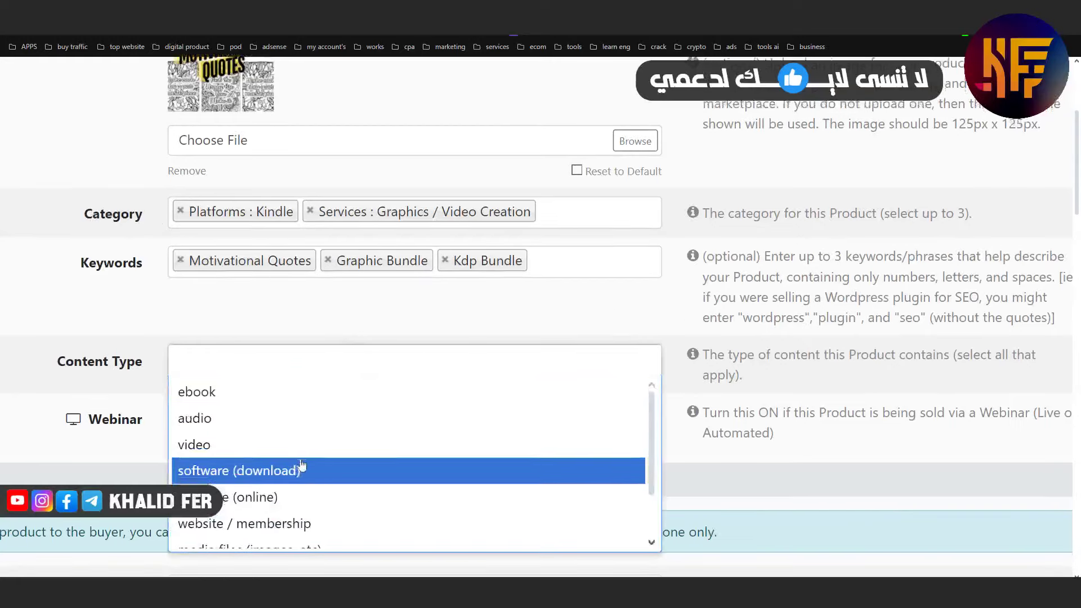
scroll(653, 428, down, 1)
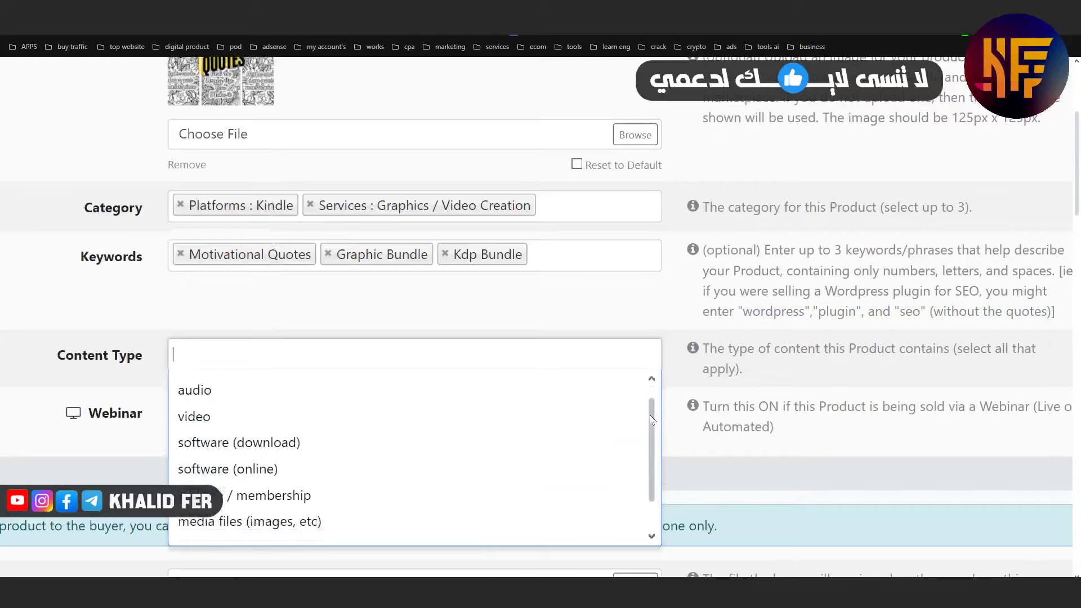
scroll(655, 428, down, 1)
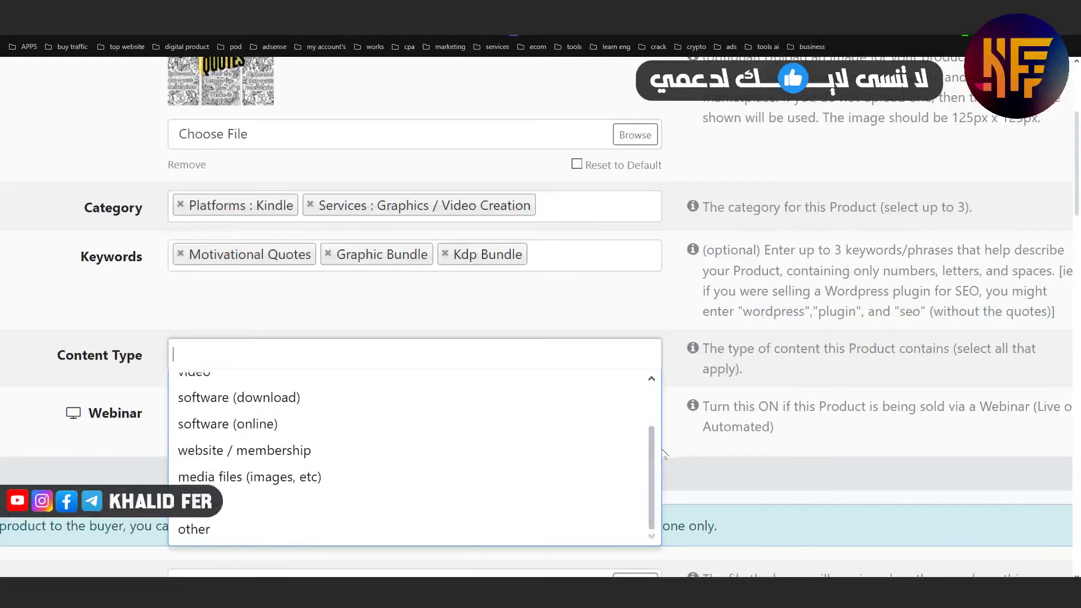
drag(665, 462, 659, 392)
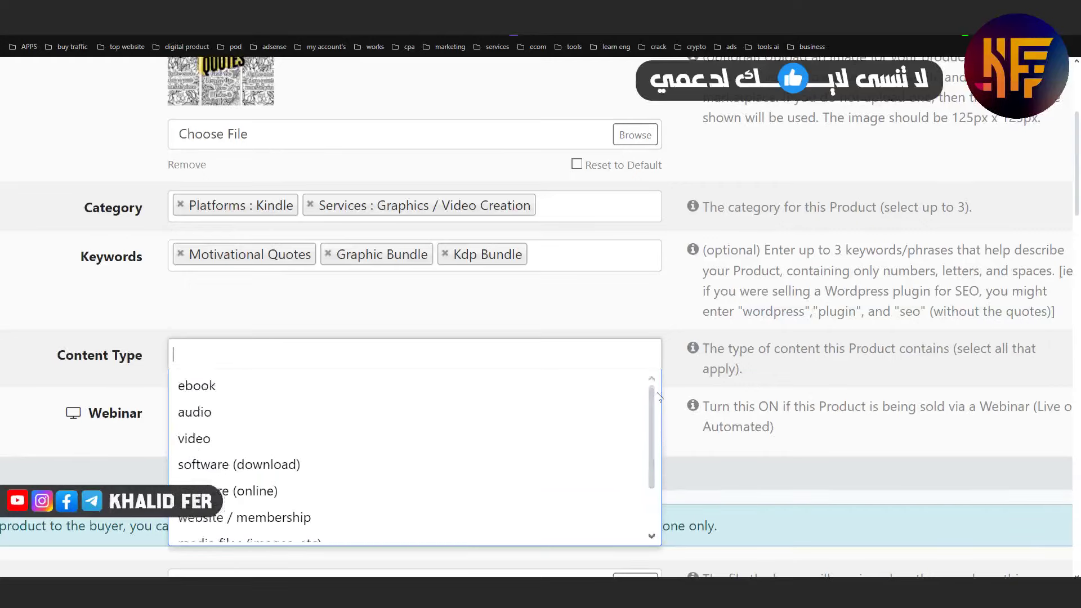
scroll(656, 417, down, 3)
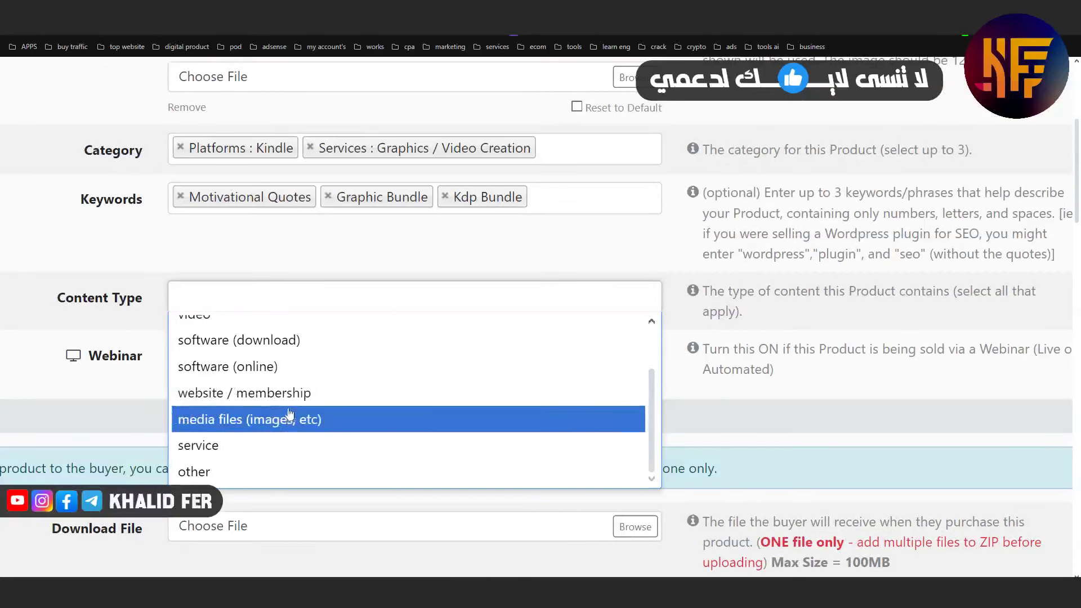
click(235, 420)
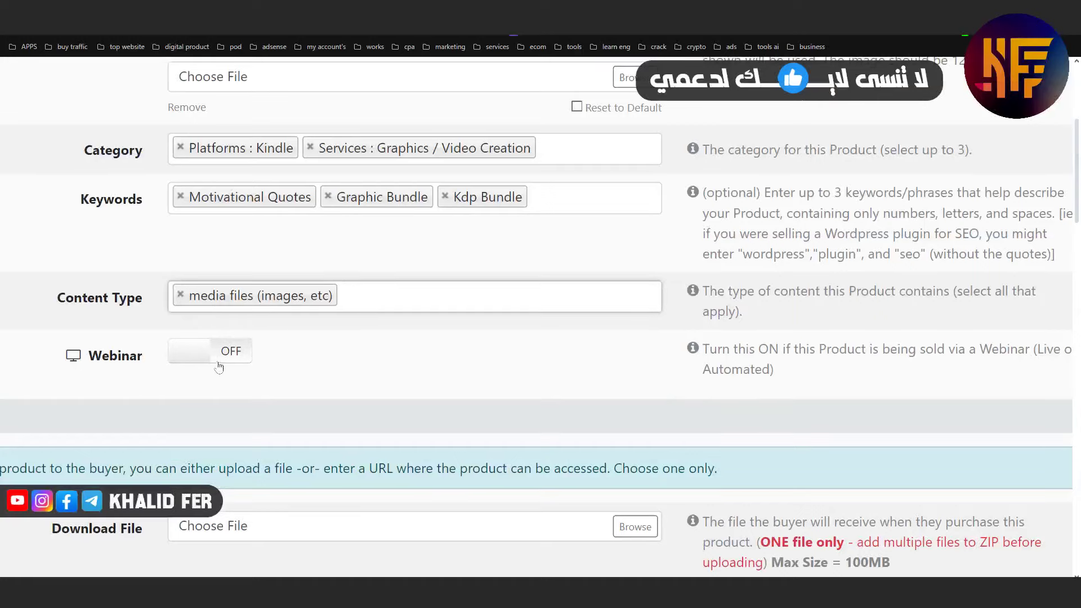
Turn on the Webinar option, try the Live webinar type, and turn the option off again
scroll(243, 369, down, 3)
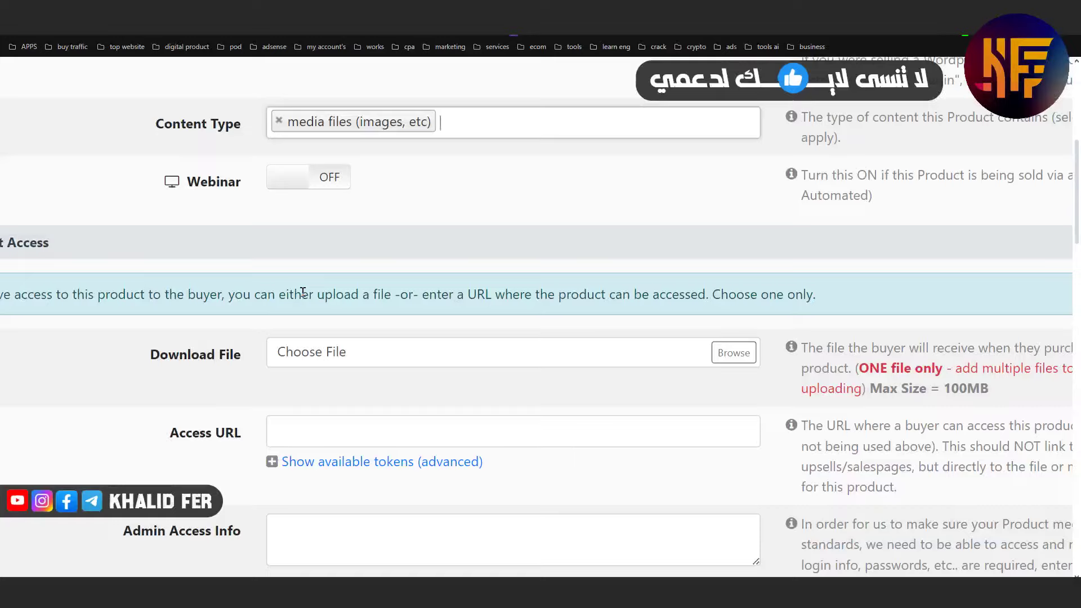
click(318, 183)
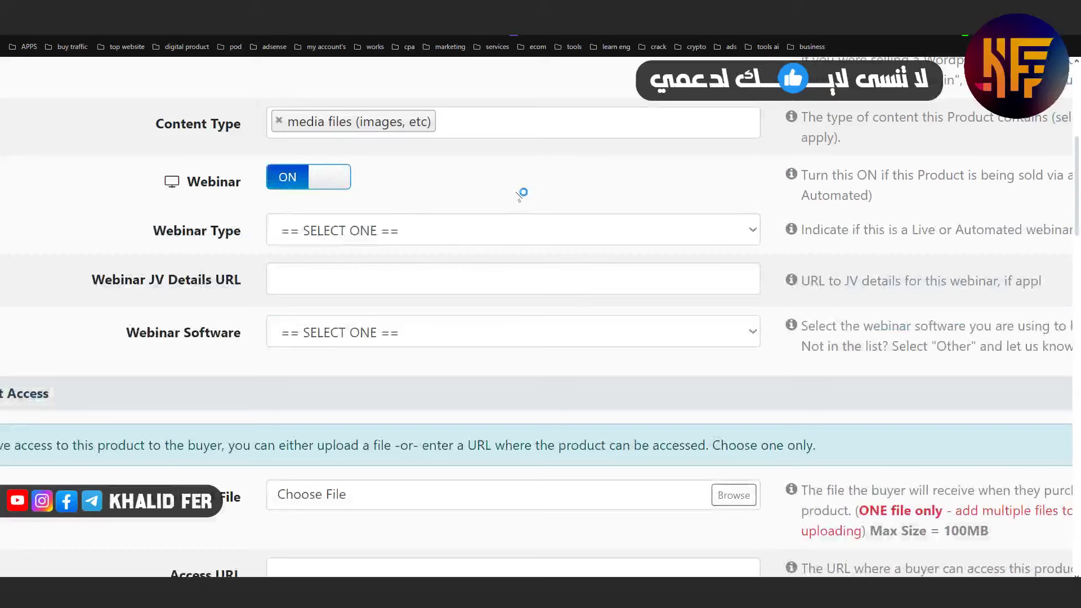
click(518, 230)
click(507, 264)
click(505, 285)
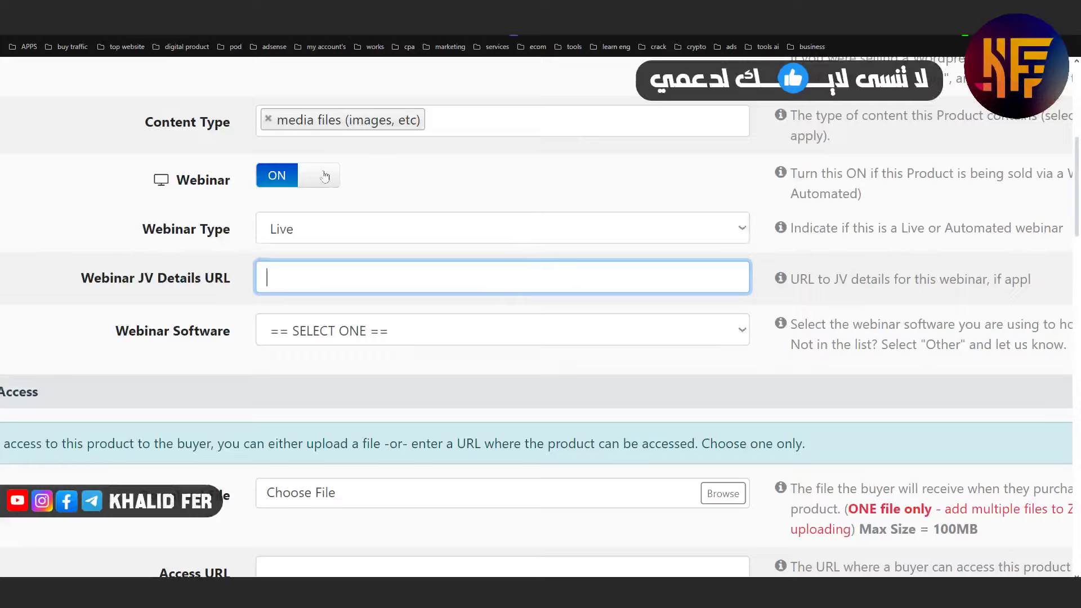
click(302, 178)
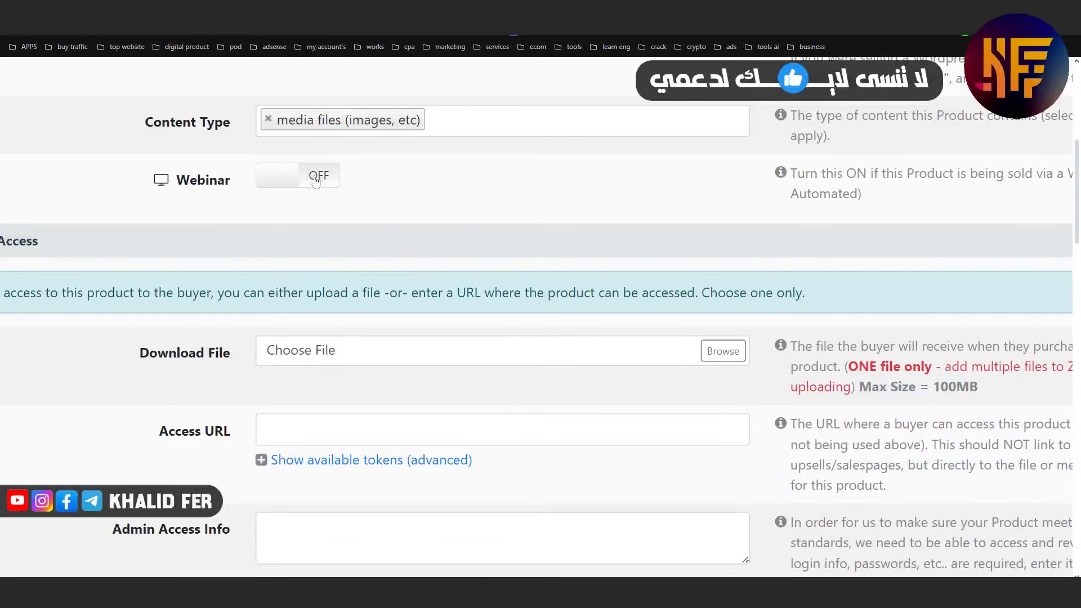
Attach 1.pdf as the download file buyers receive under Product Access
scroll(494, 235, down, 1)
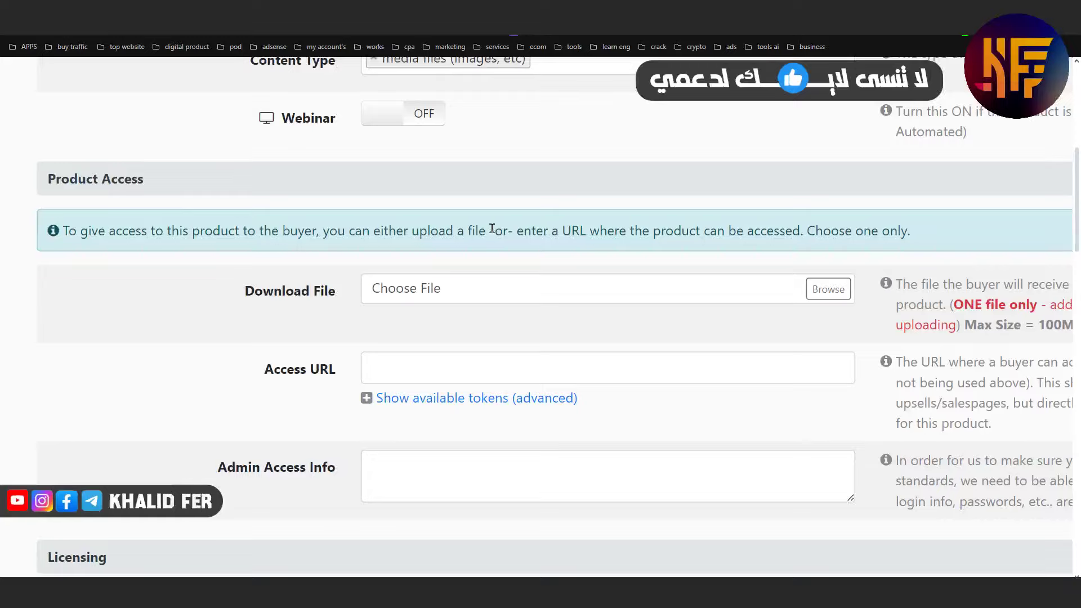
click(818, 295)
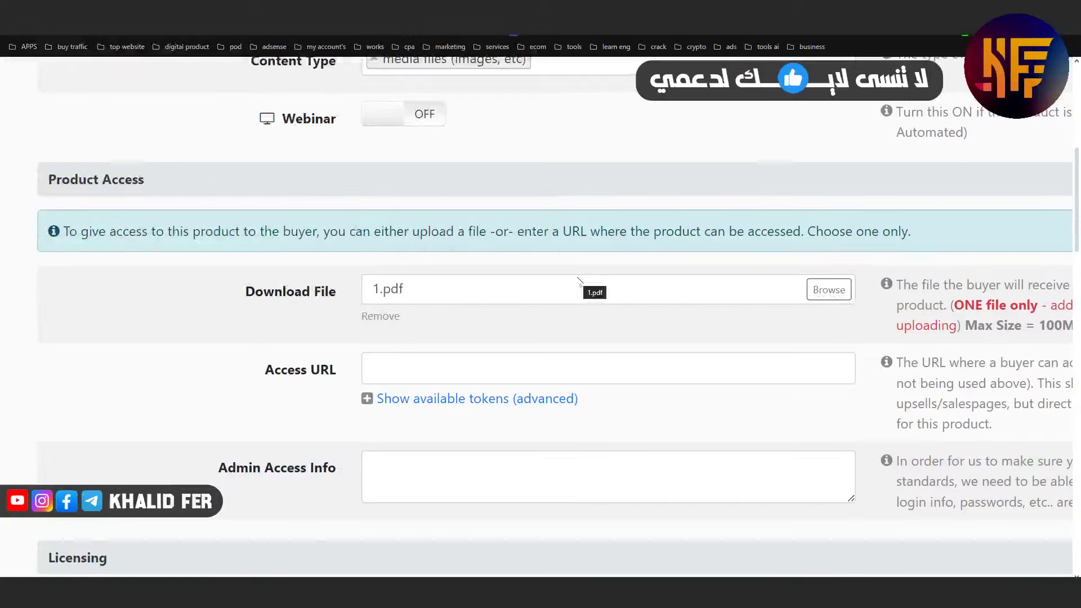
scroll(630, 364, down, 2)
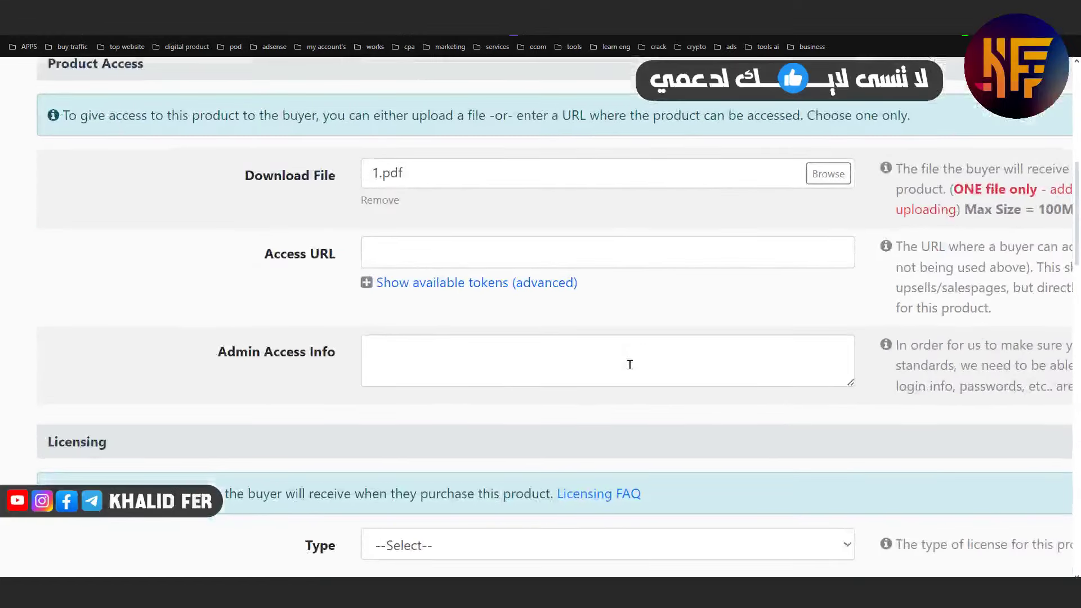
scroll(630, 364, right, 3)
key(ctrl+0)
key(Tab)
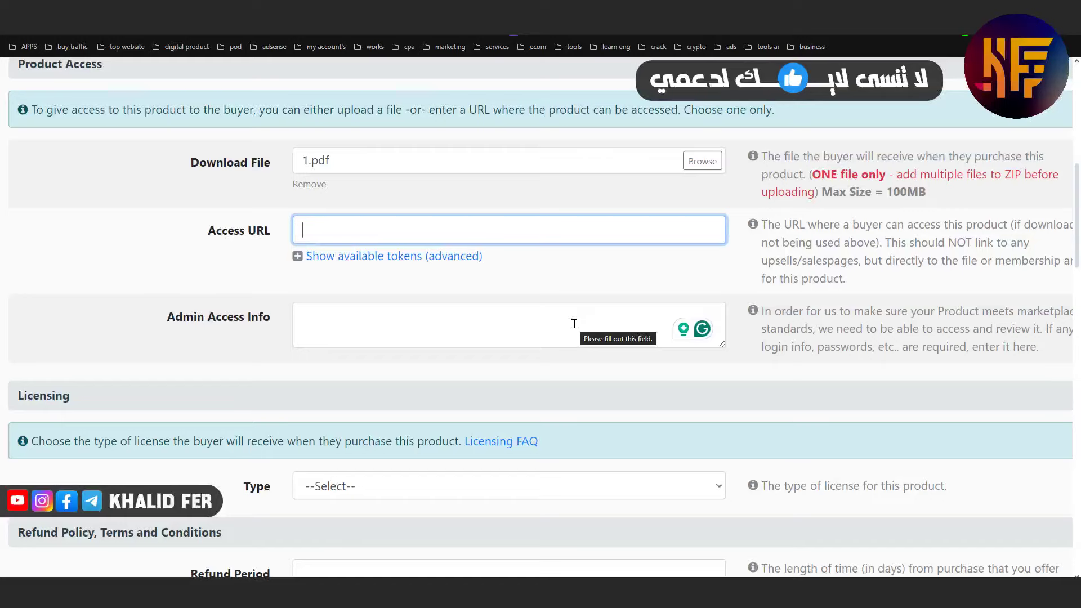
Set the product's license type to Personal Use and review its standard terms
scroll(574, 323, down, 3)
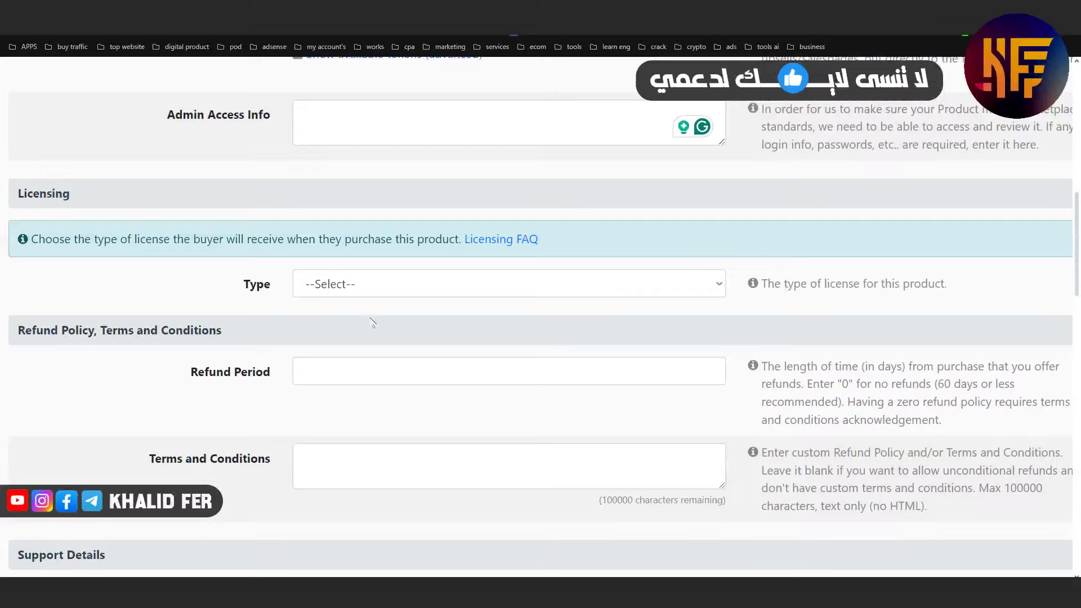
click(435, 290)
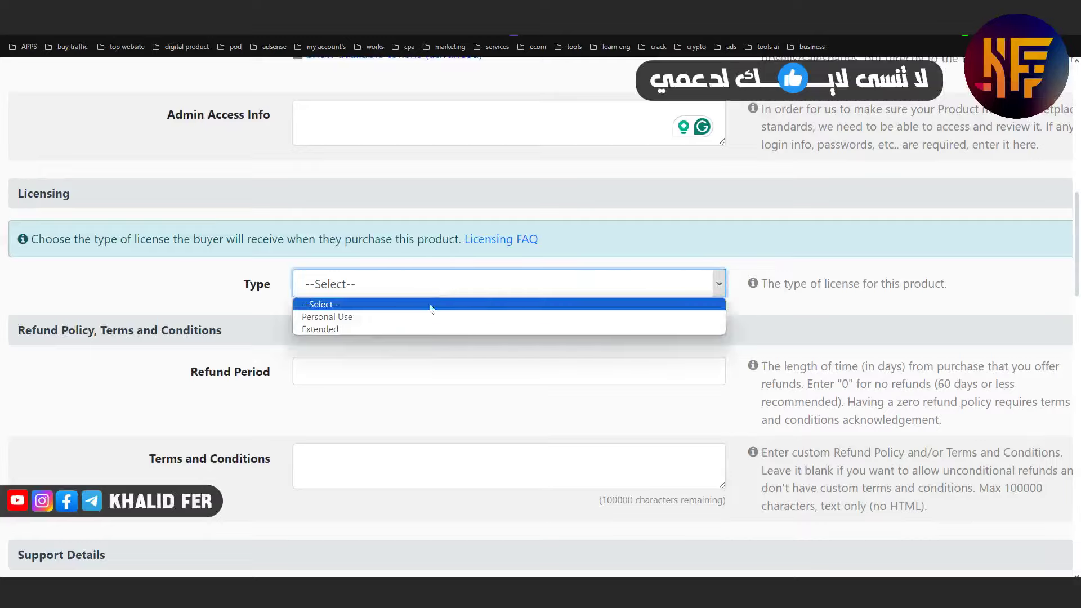
click(354, 321)
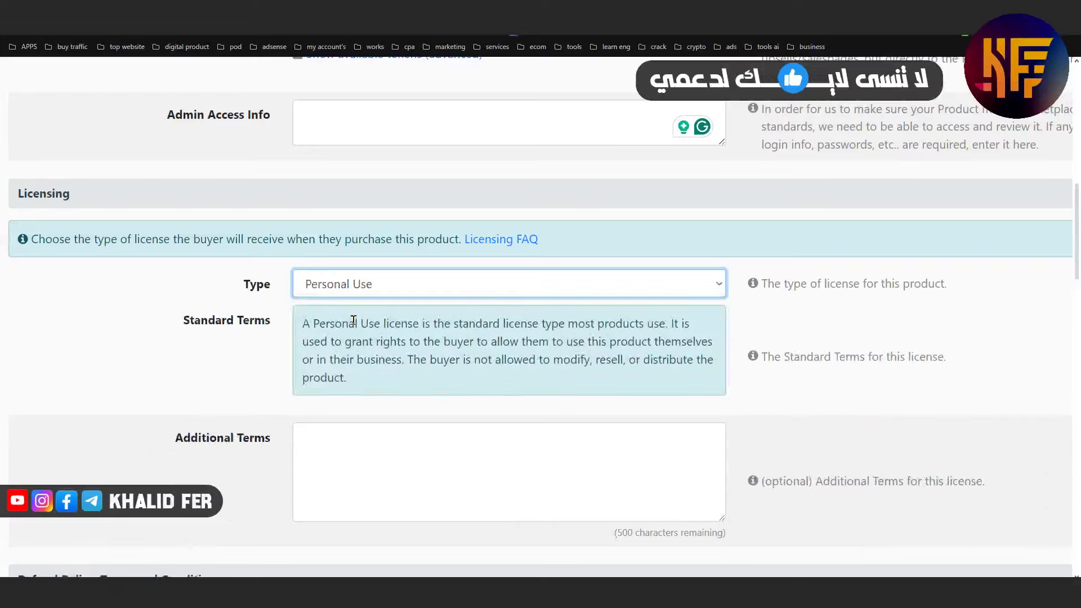
scroll(589, 409, down, 1)
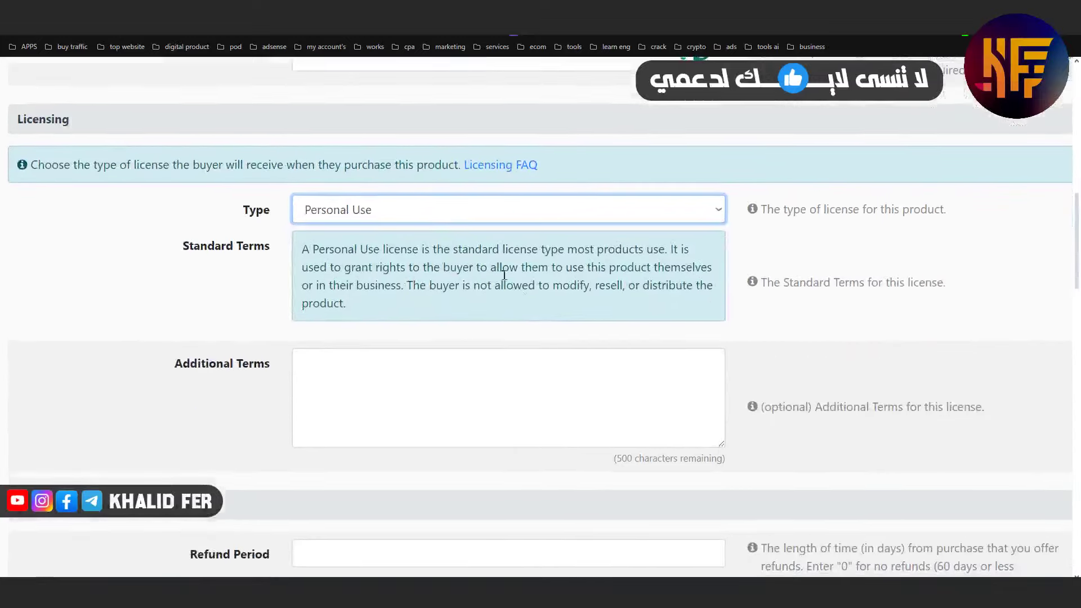
drag(308, 255, 419, 258)
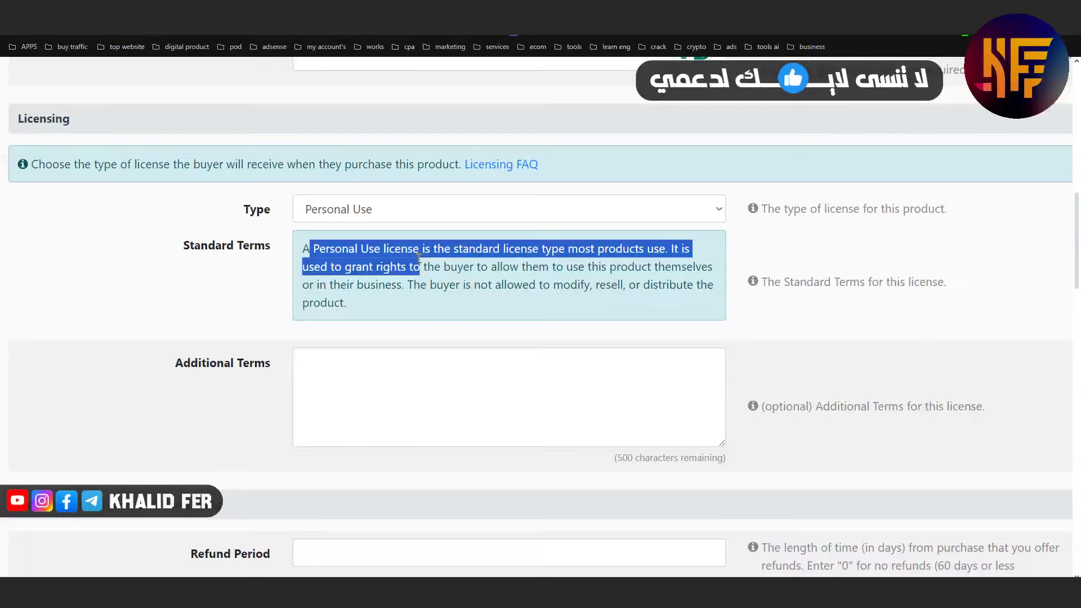
scroll(418, 258, down, 4)
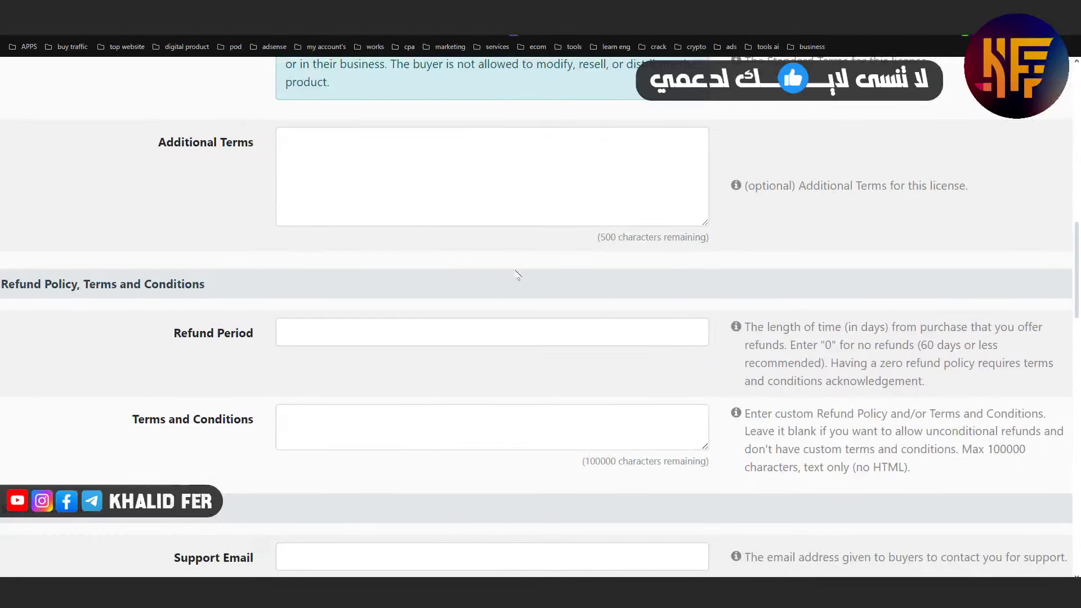
Review the Personal Use license's standard terms and set the product's refund period to 0 days
scroll(517, 275, up, 3)
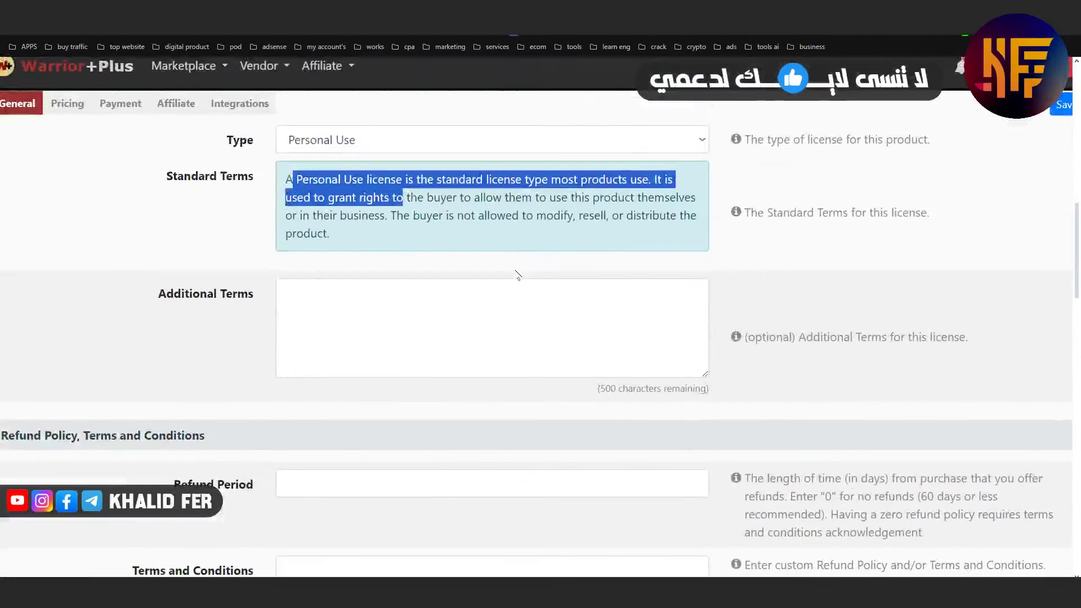
click(396, 220)
triple_click(395, 220)
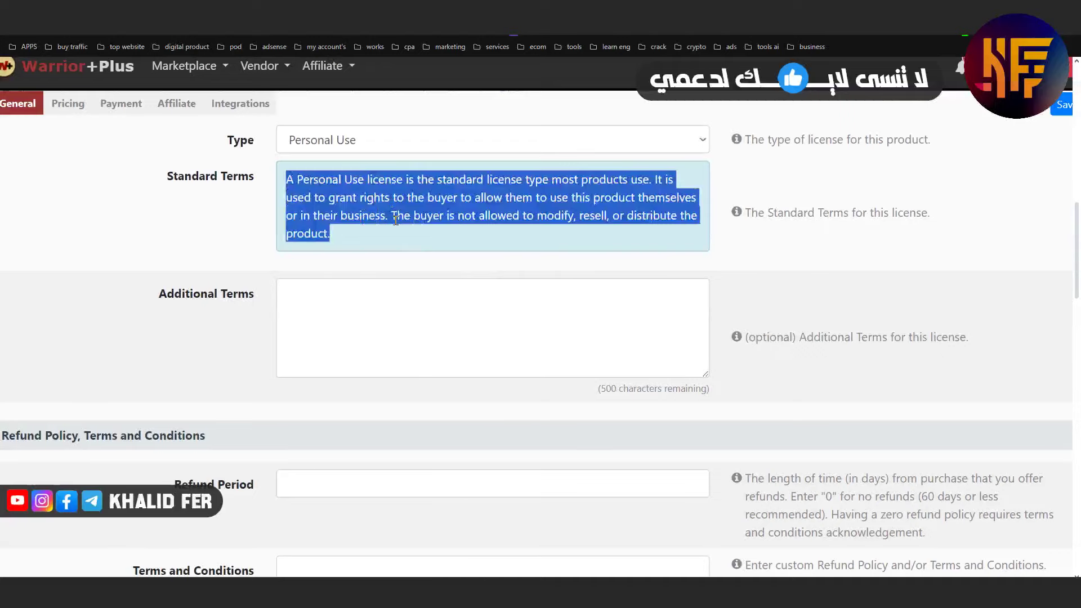
scroll(396, 220, down, 2)
scroll(396, 221, left, 2)
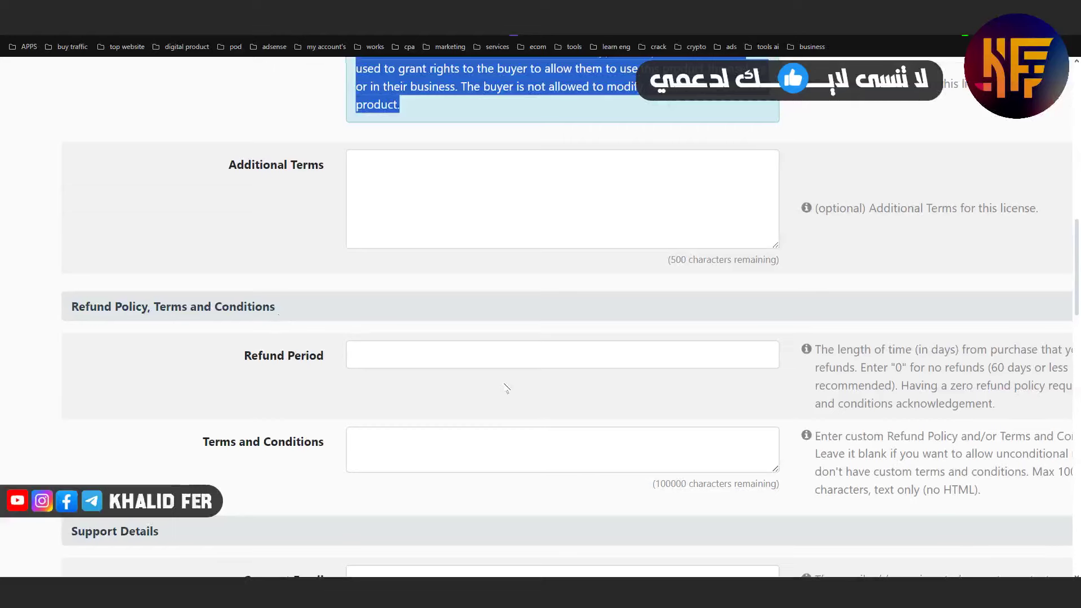
scroll(506, 388, down, 2)
click(484, 214)
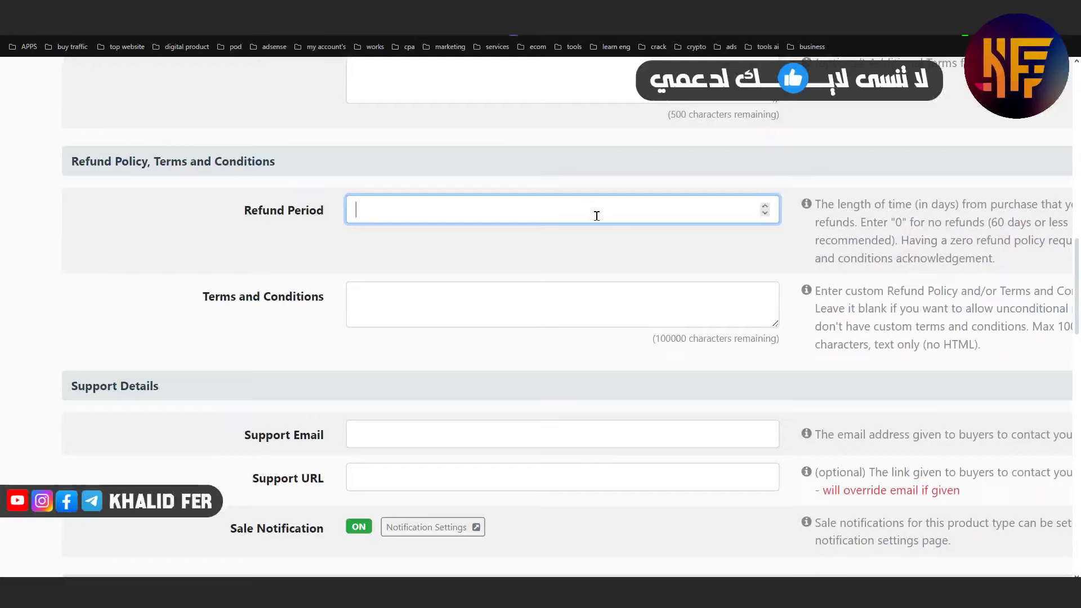
text(0)
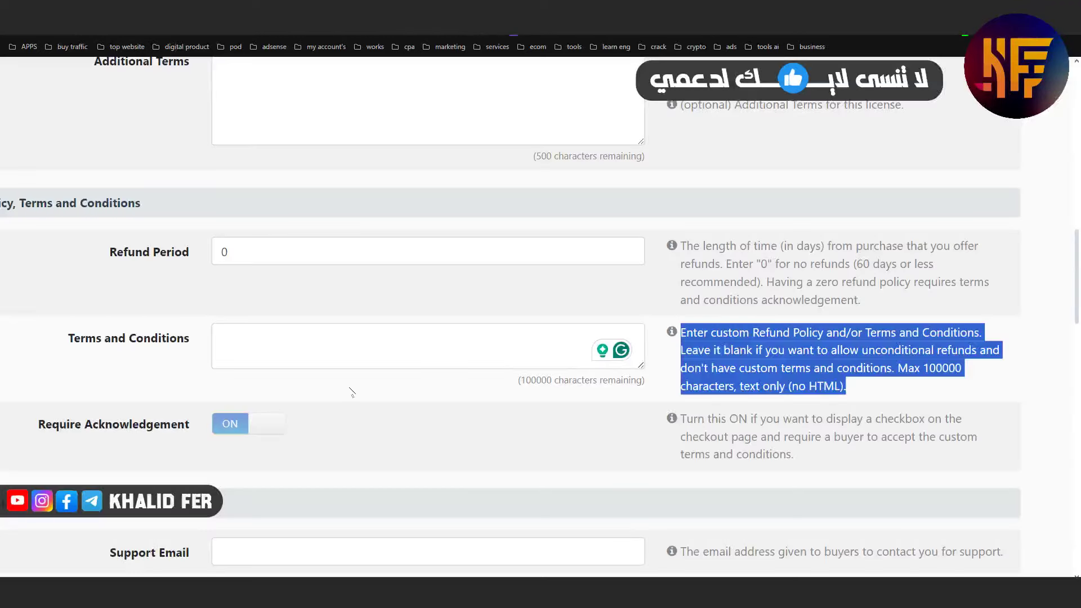
Fill the Terms and Conditions with the copied policy text ending in "Thank you for your understanding.", pasted as plain text
click(278, 332)
right_click(259, 339)
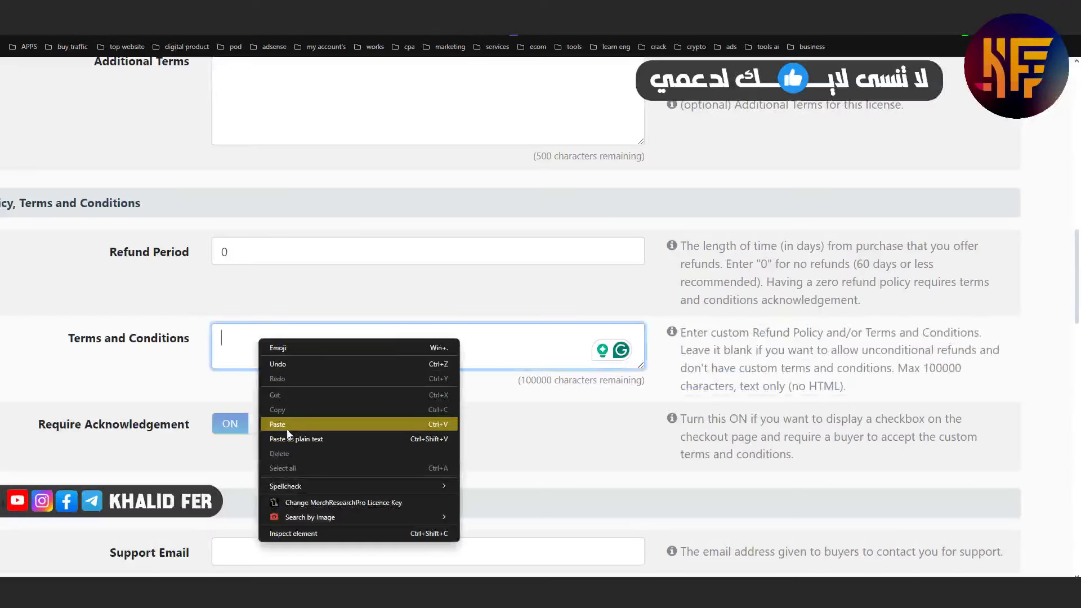
click(300, 439)
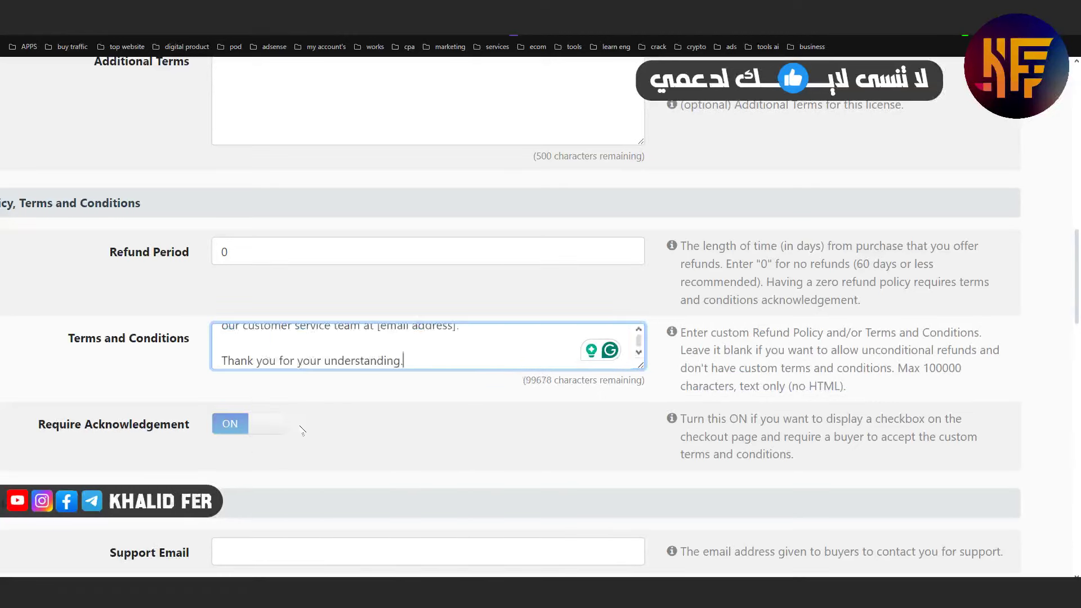
drag(383, 359, 330, 358)
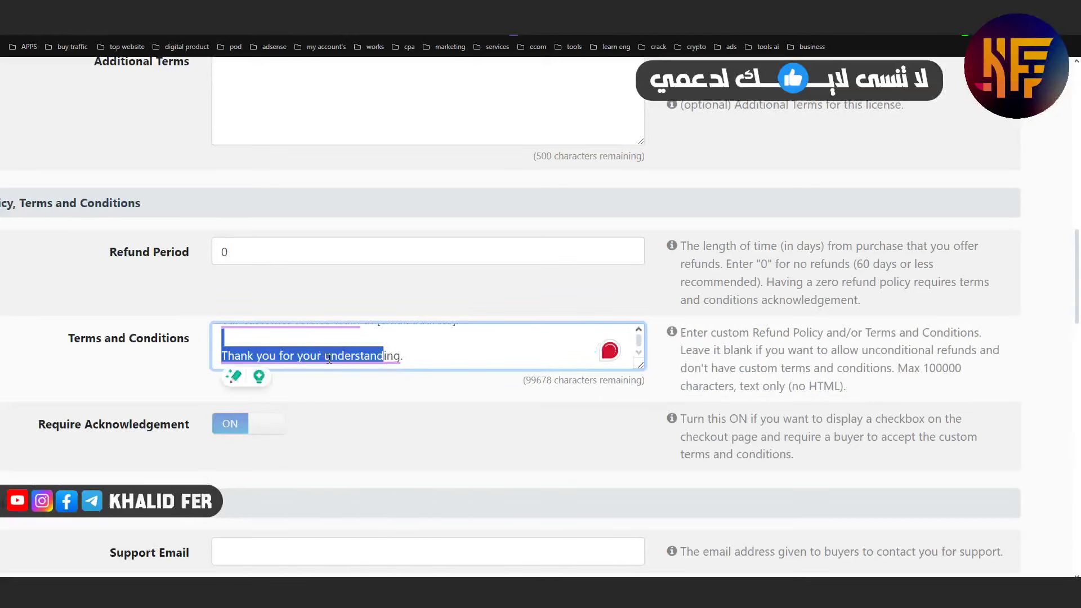
click(387, 355)
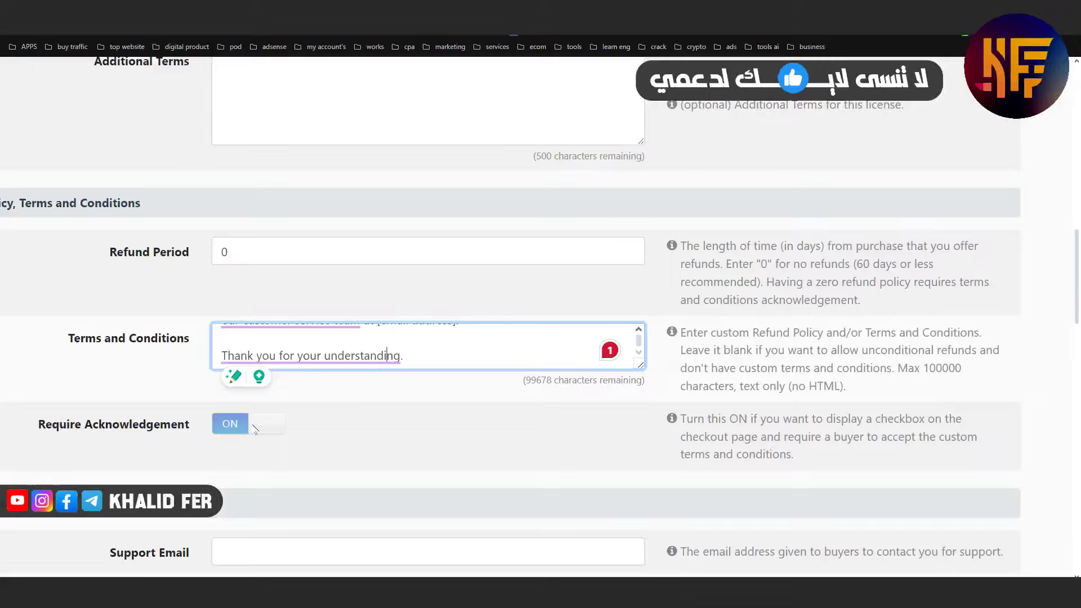
Fill in the Support Email with the saved e-mail address suggested by the browser
scroll(277, 445, down, 1)
scroll(277, 446, down, 4)
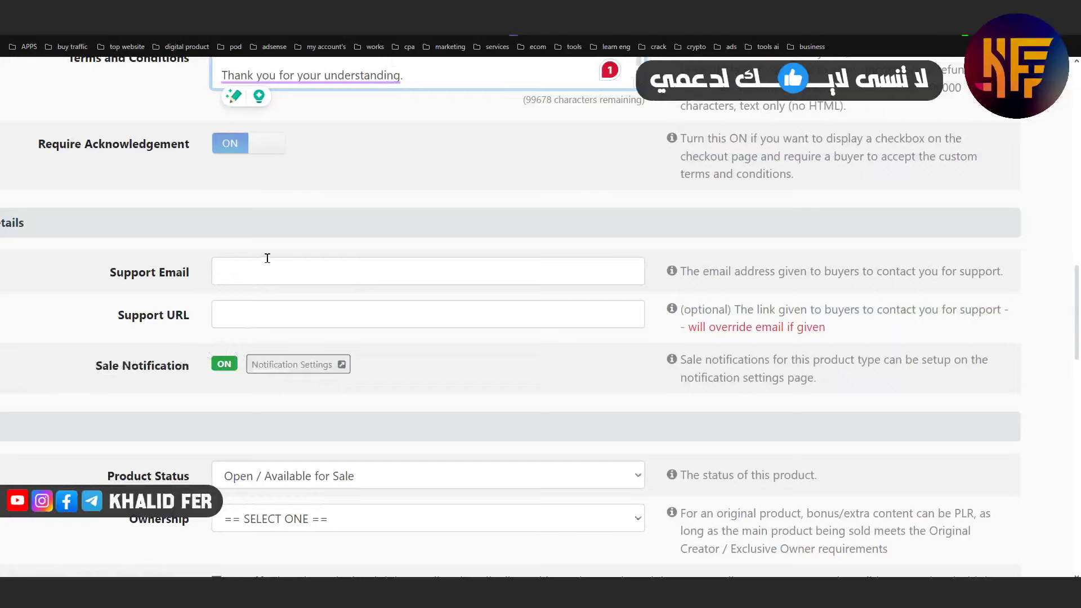
click(238, 272)
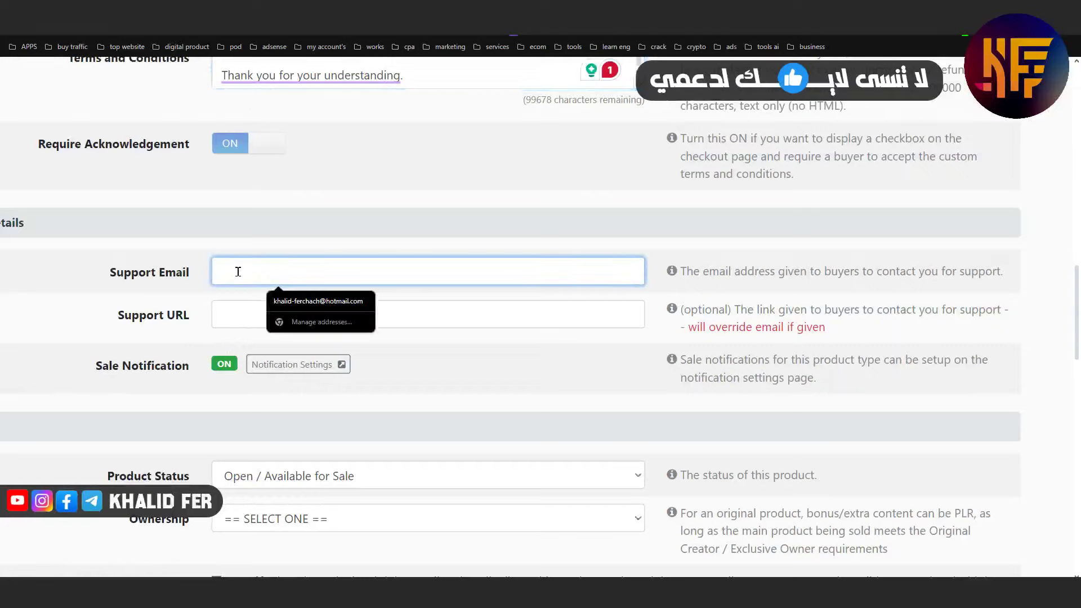
click(272, 298)
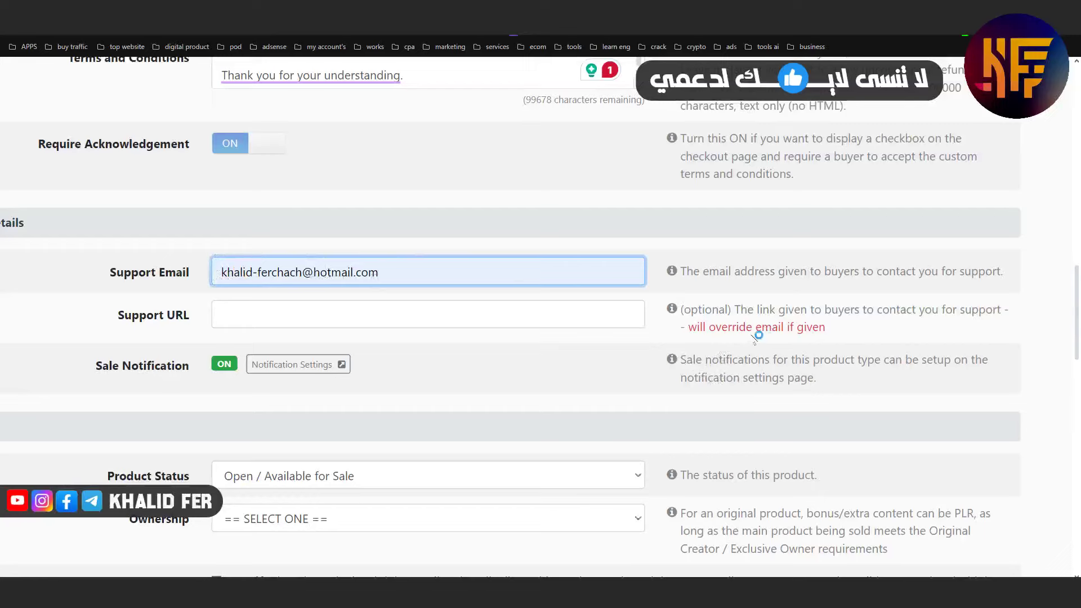
Check the product status choices and keep the status as Open / Available for Sale
scroll(430, 358, down, 1)
scroll(430, 358, down, 2)
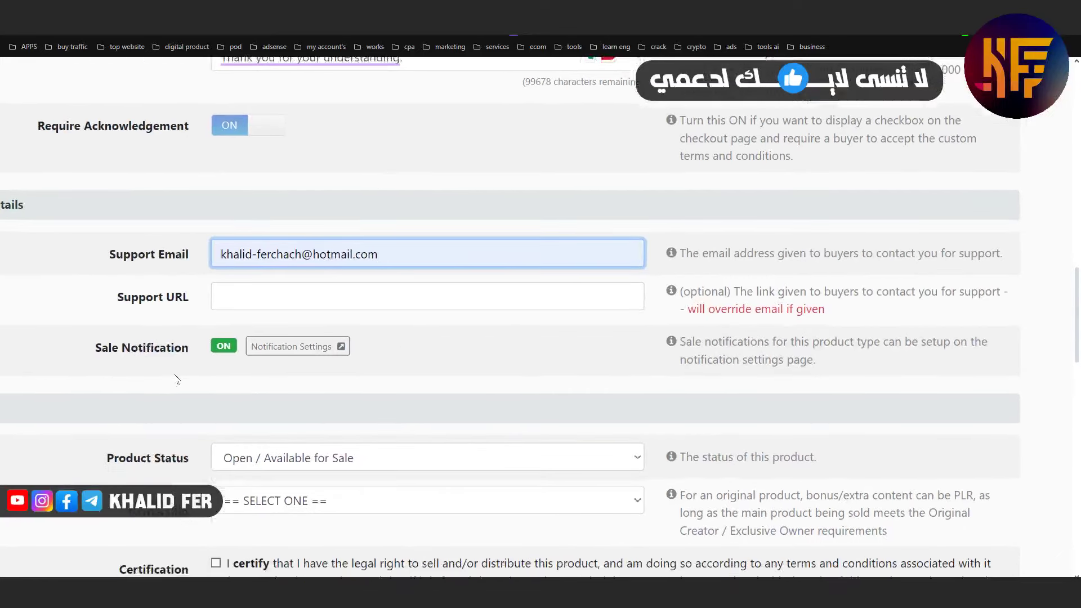
scroll(162, 378, down, 3)
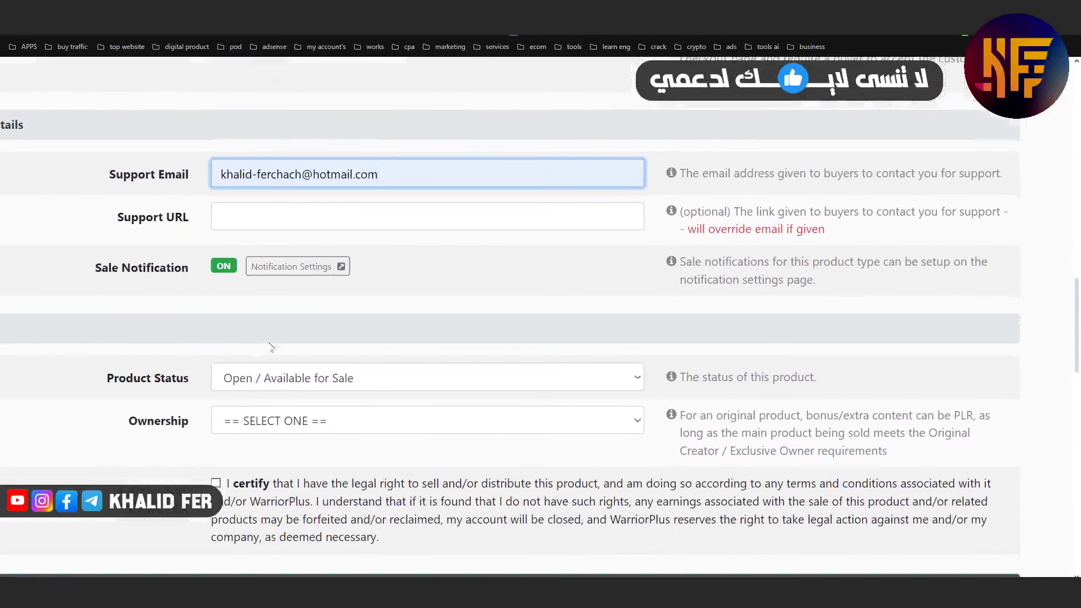
scroll(376, 350, down, 1)
click(358, 353)
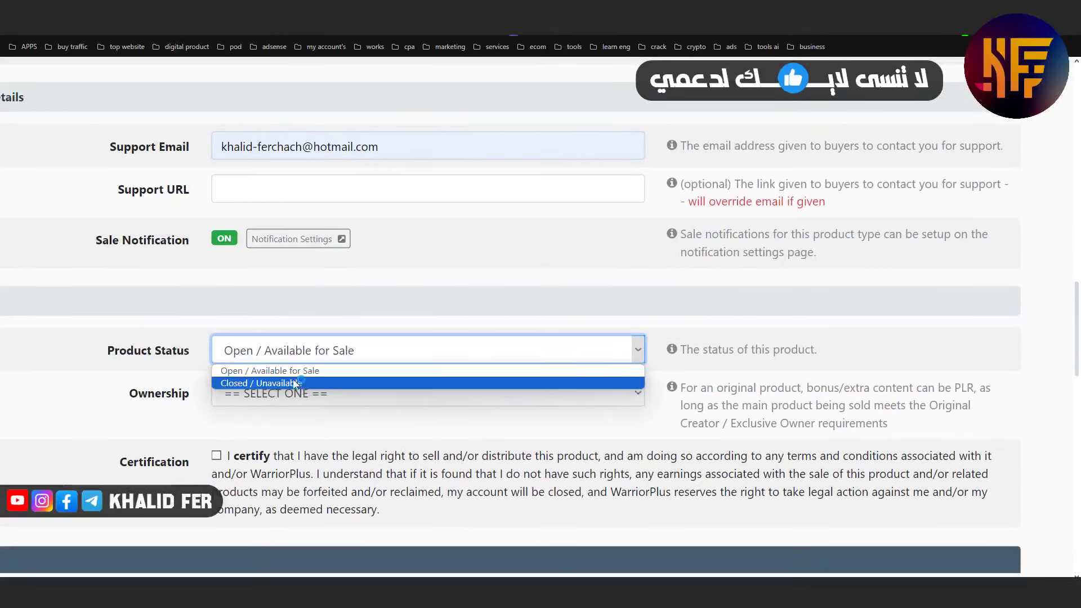
click(326, 372)
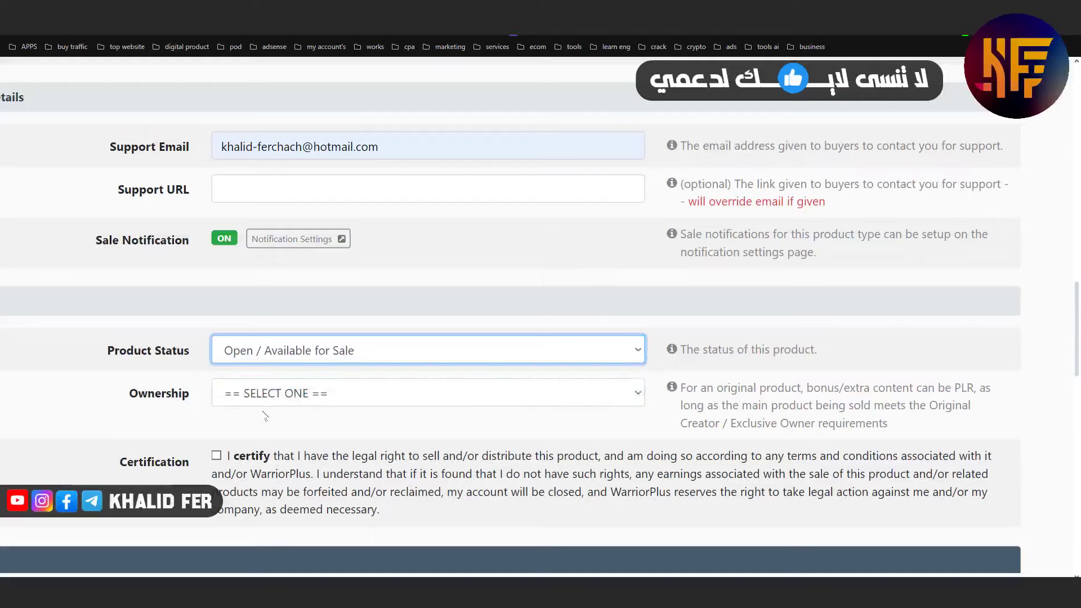
Declare ownership as the Original Creator and/or Exclusive Owner and accept the certification of the legal right to sell
click(275, 398)
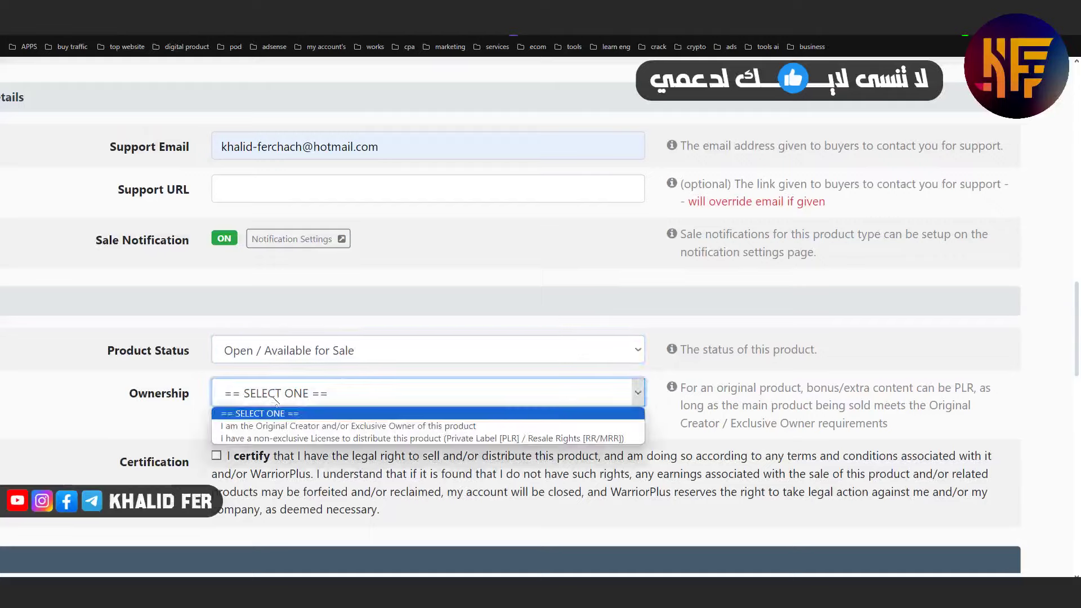
click(304, 430)
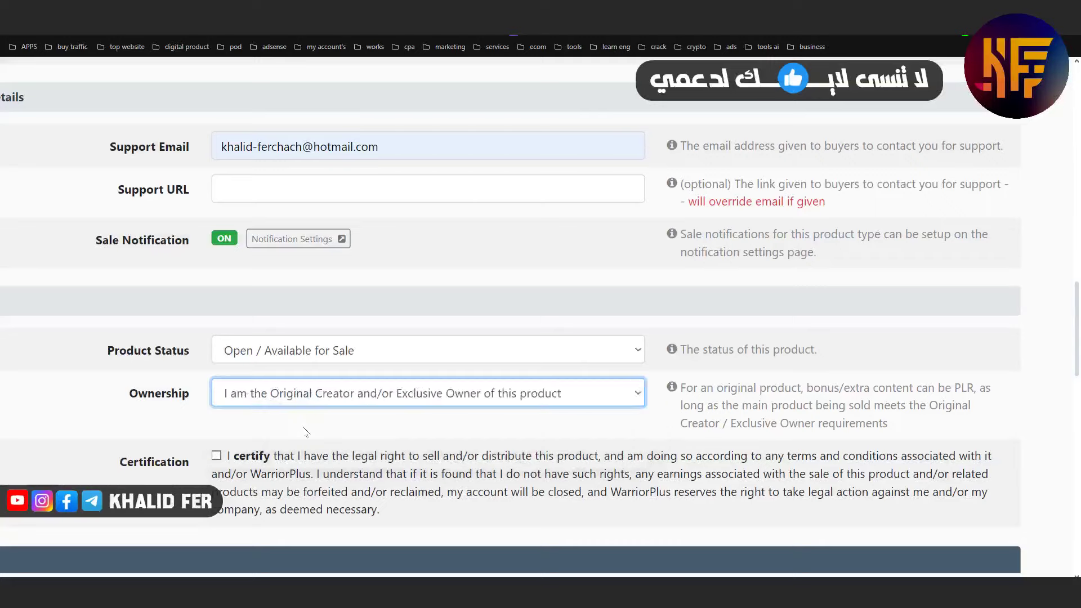
scroll(354, 341, down, 1)
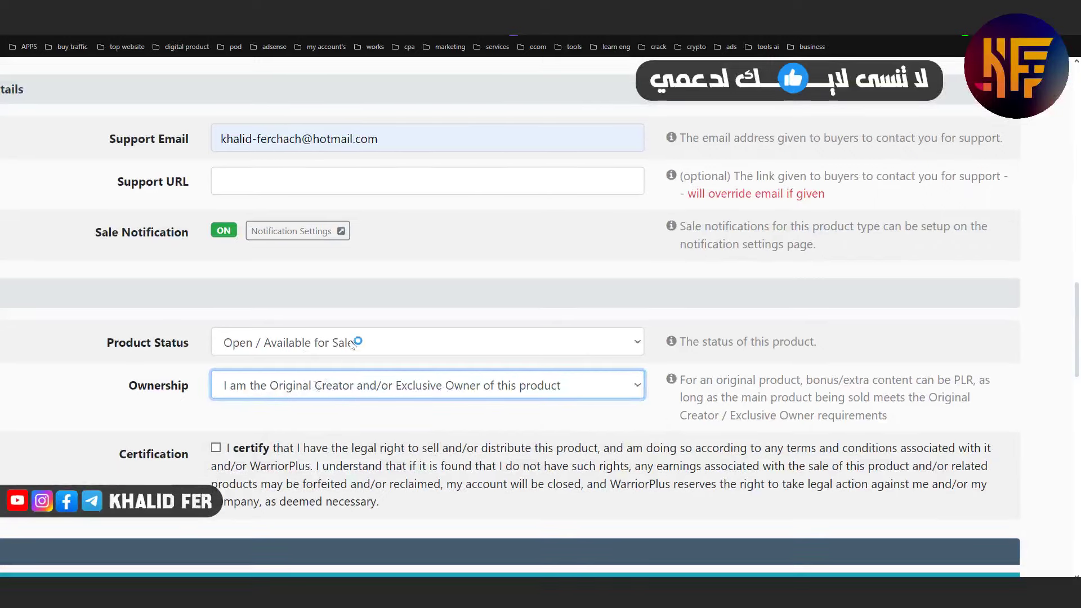
click(215, 446)
Price the product as Buy Now / Single Payment with a regular price of 10.59 and a sale price of 5.44
scroll(790, 504, down, 1)
scroll(790, 503, down, 5)
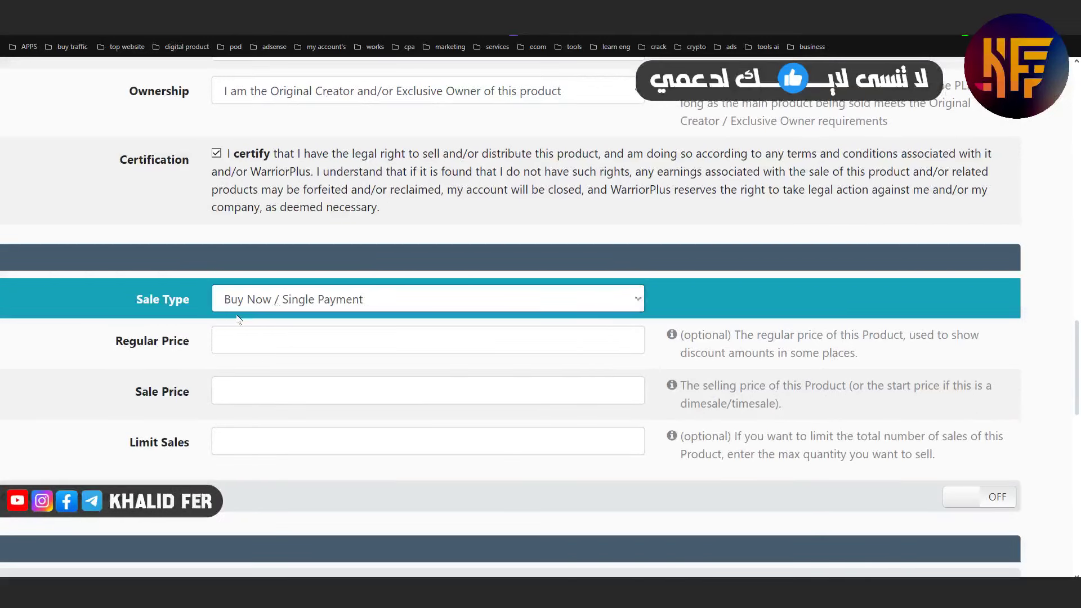
click(291, 308)
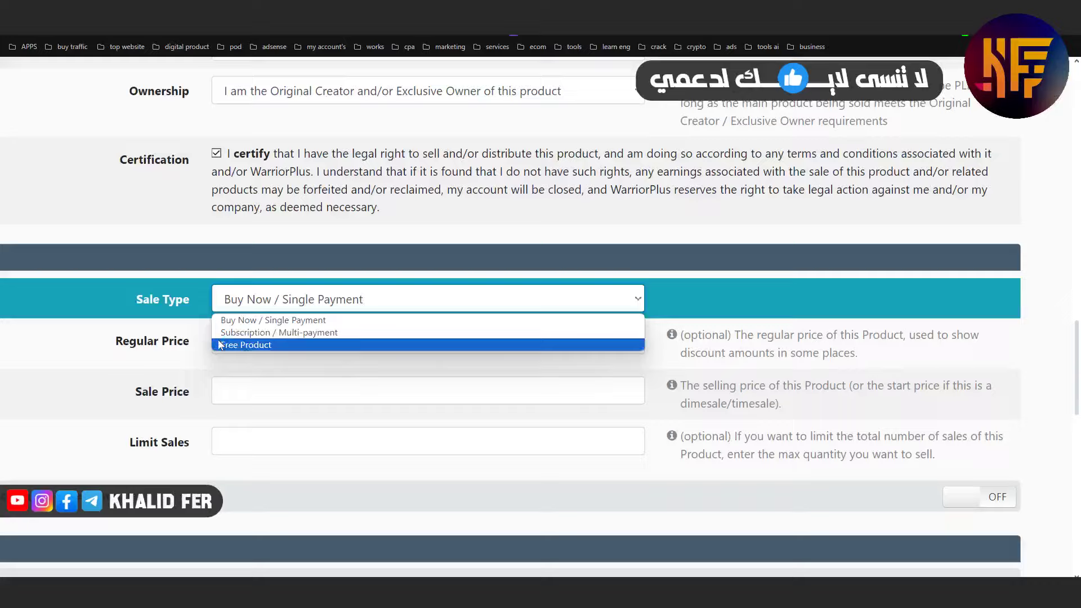
click(250, 320)
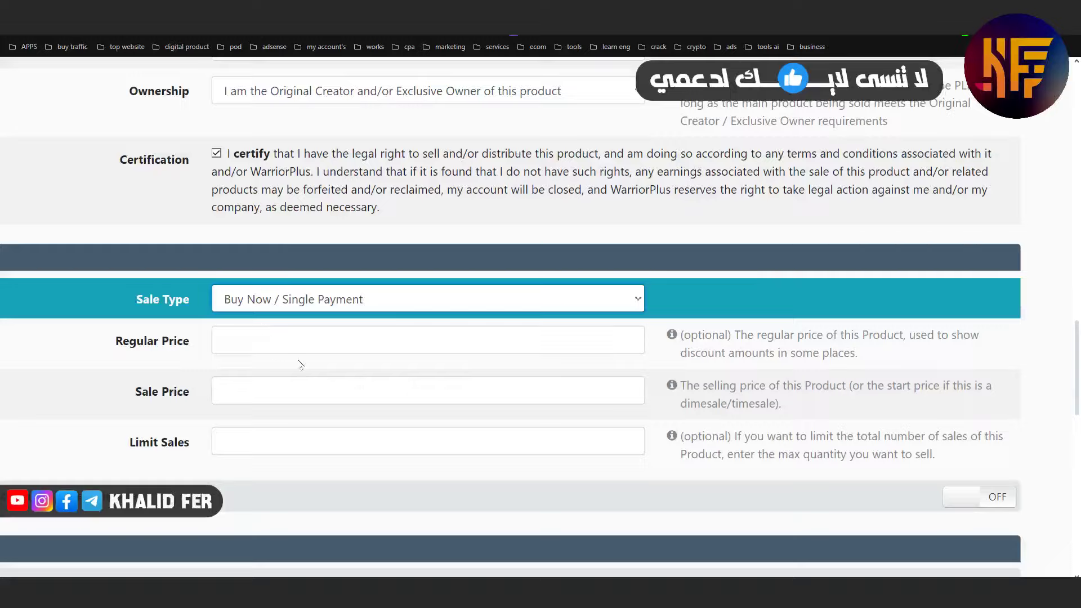
click(316, 344)
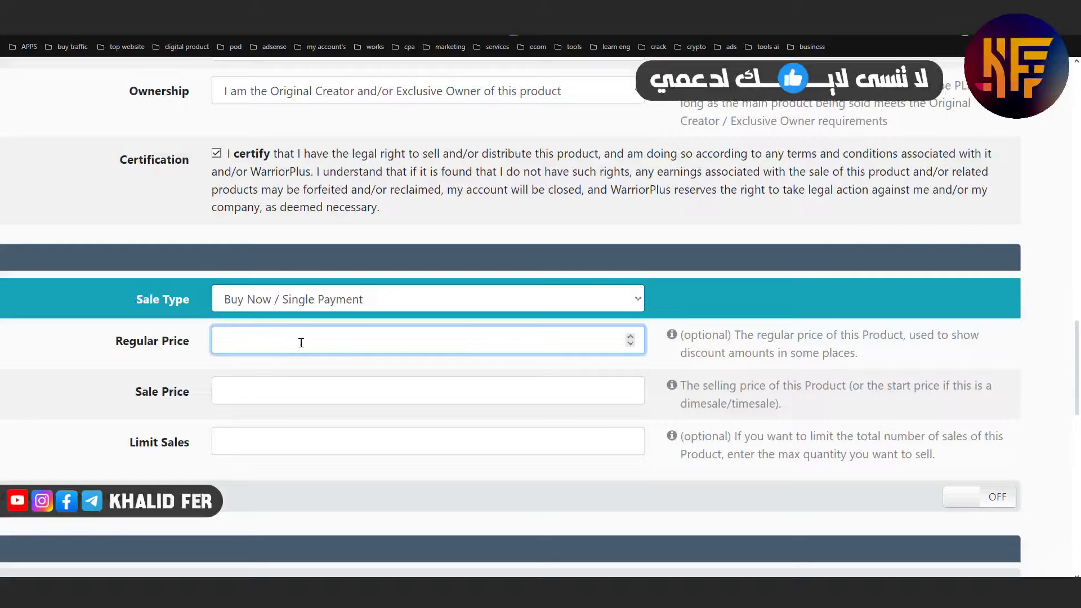
text(10.59)
click(284, 393)
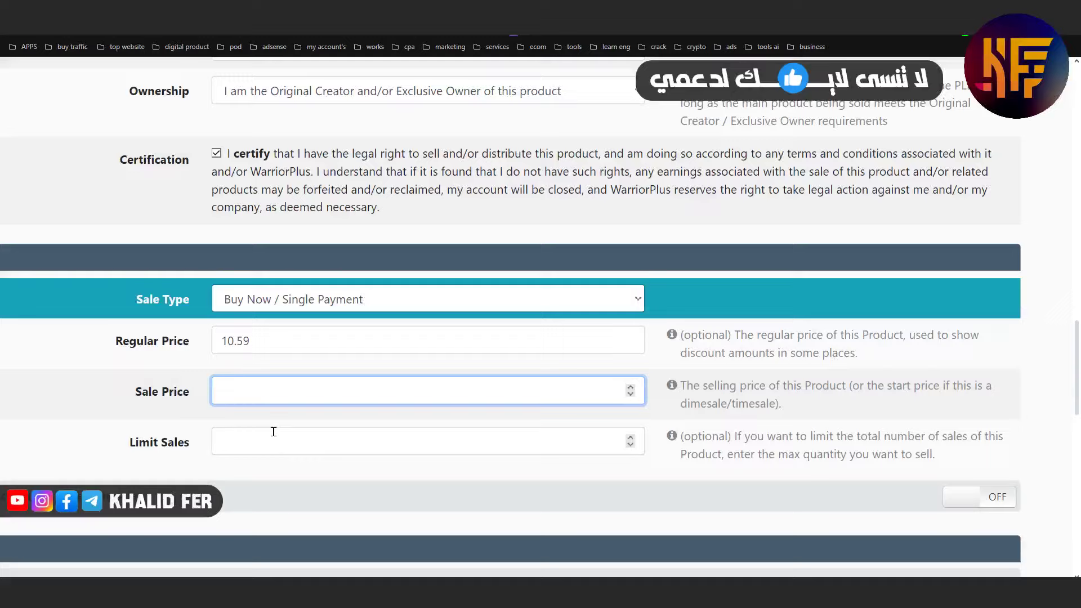
text(5.44)
click(273, 437)
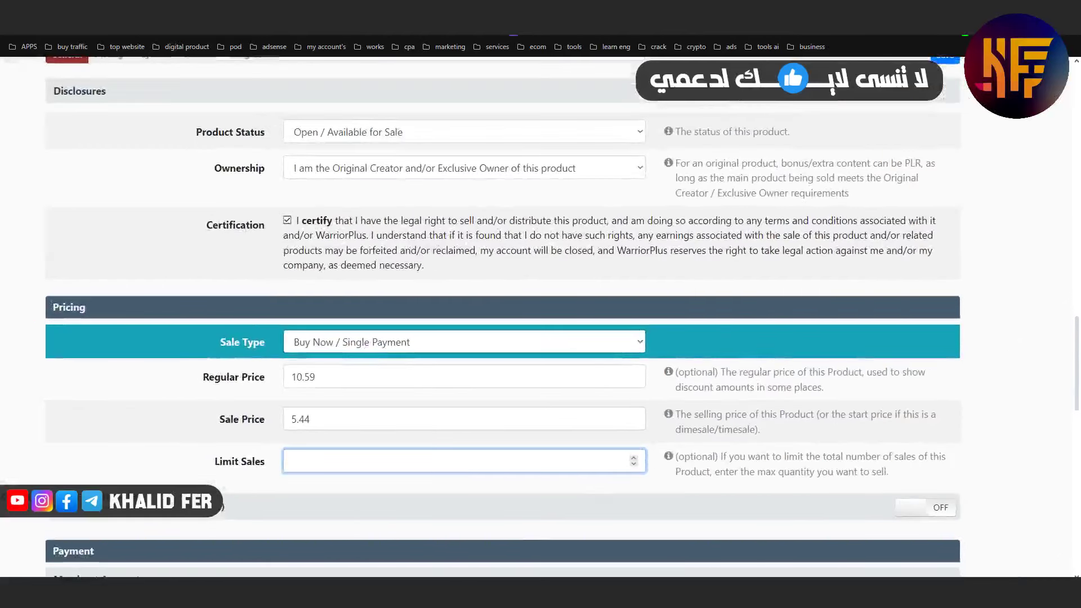
Connect a PayPal account as the merchant account, agreeing to Lexico LLC's permissions and returning to the product form
scroll(502, 316, down, 1)
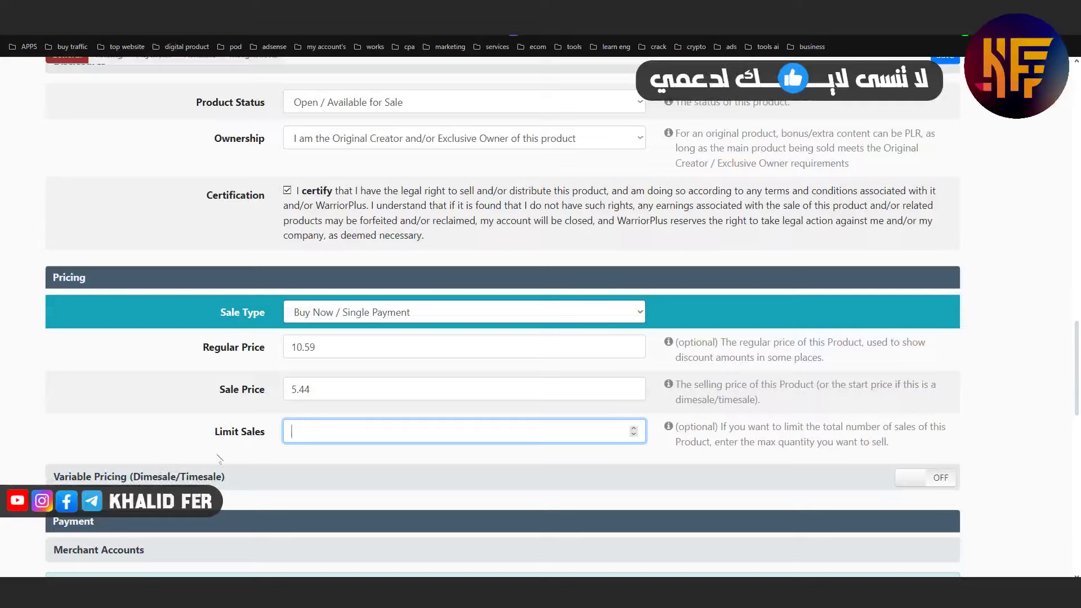
scroll(218, 459, down, 2)
scroll(216, 453, down, 1)
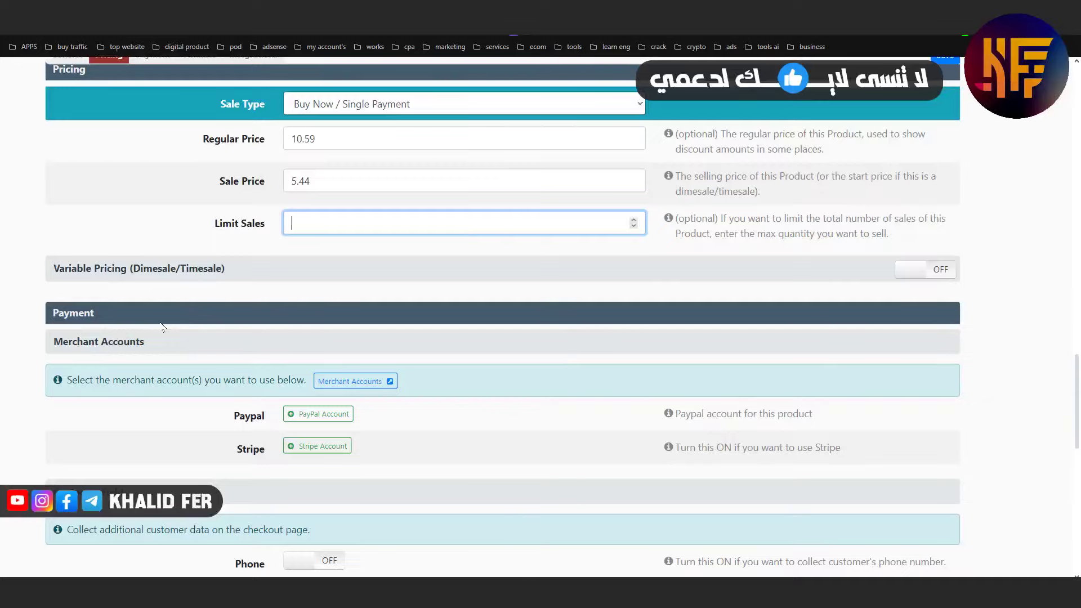
click(321, 415)
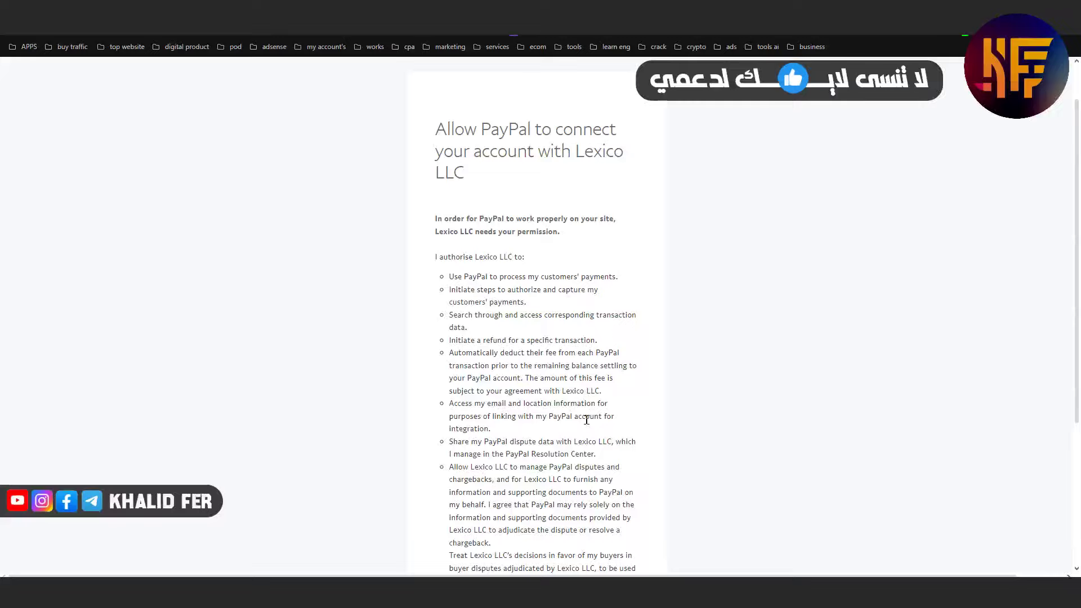
scroll(587, 420, down, 4)
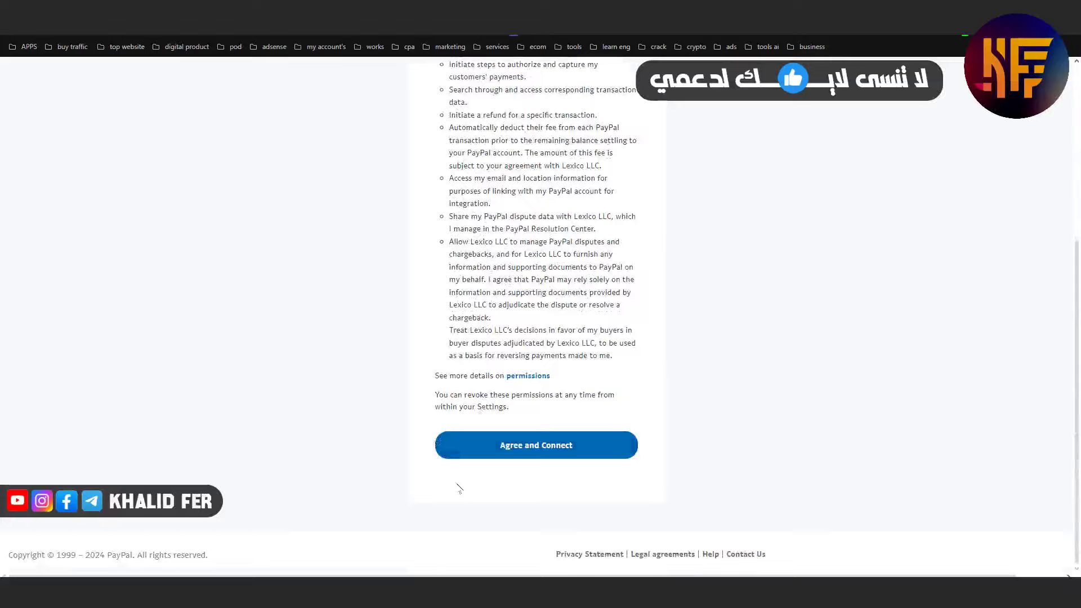
click(487, 453)
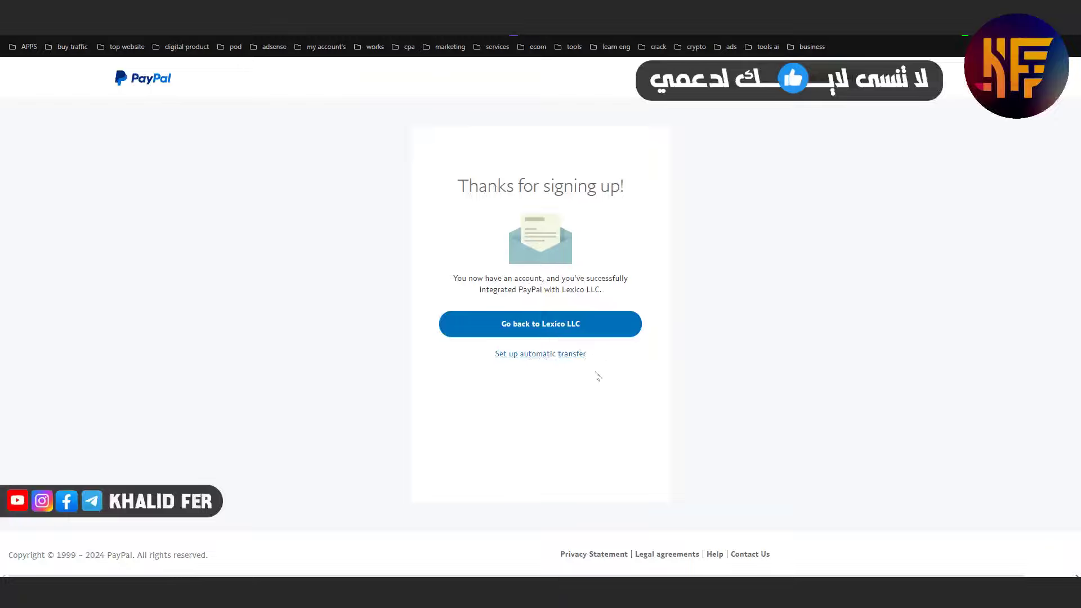
click(573, 327)
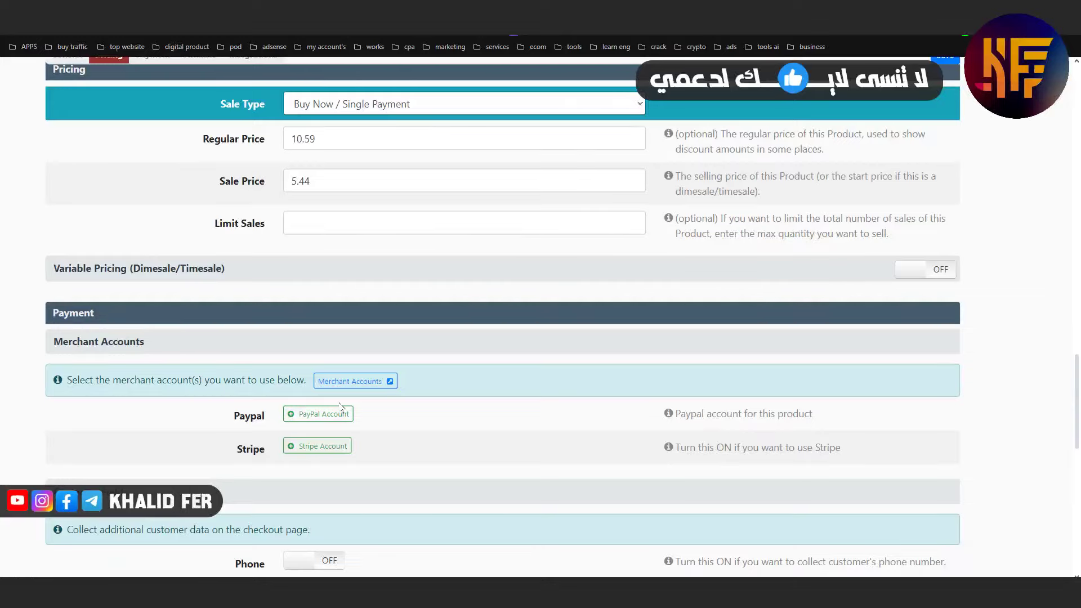
Review the optional customer fields and open the list of recurring products whose payments can be cancelled on purchase
scroll(341, 404, down, 4)
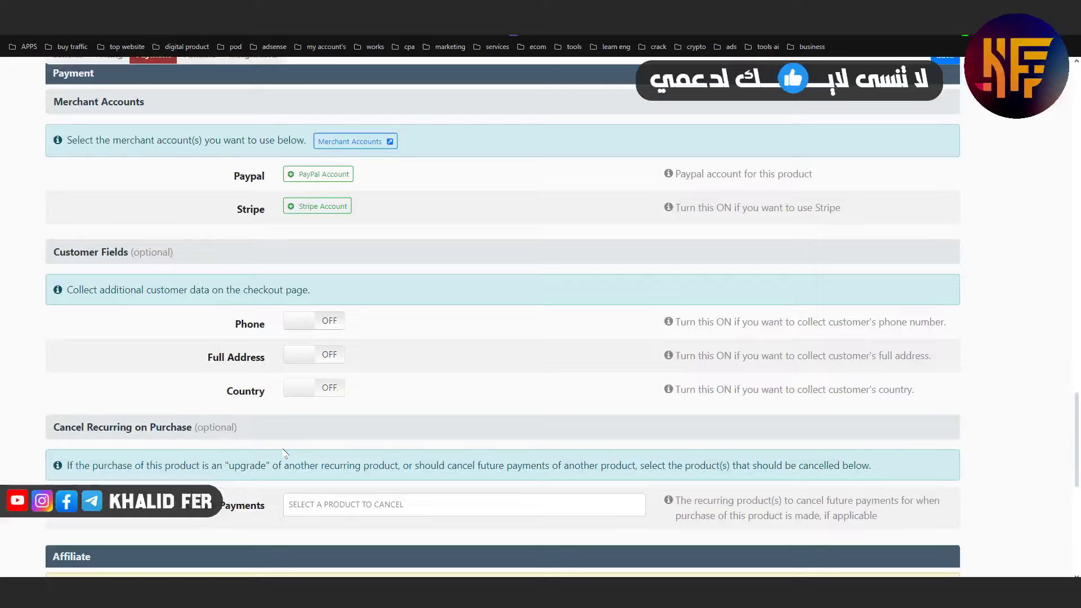
scroll(286, 453, down, 1)
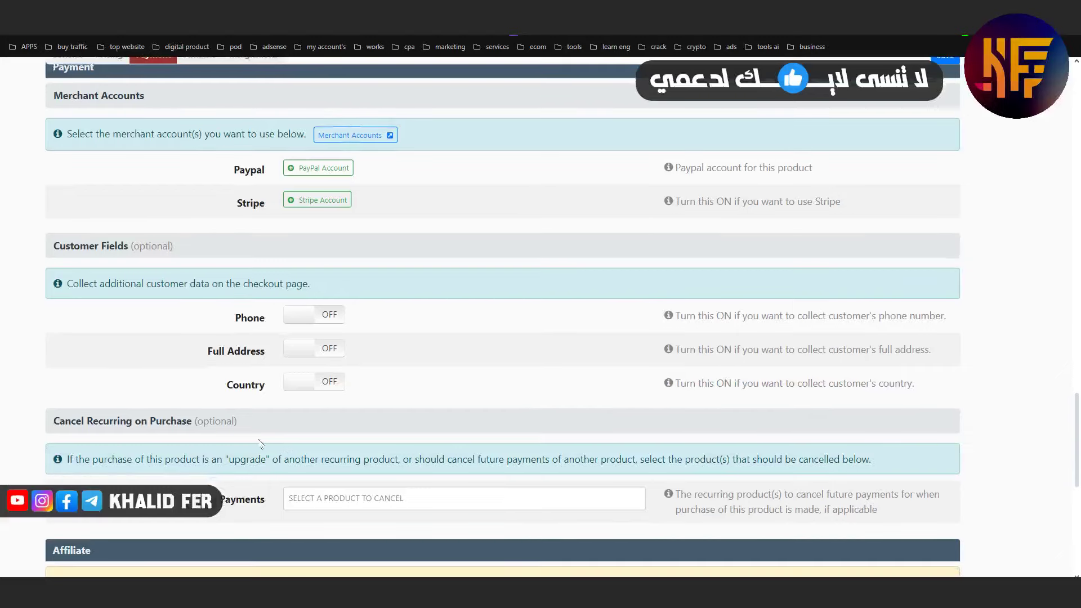
scroll(222, 434, down, 3)
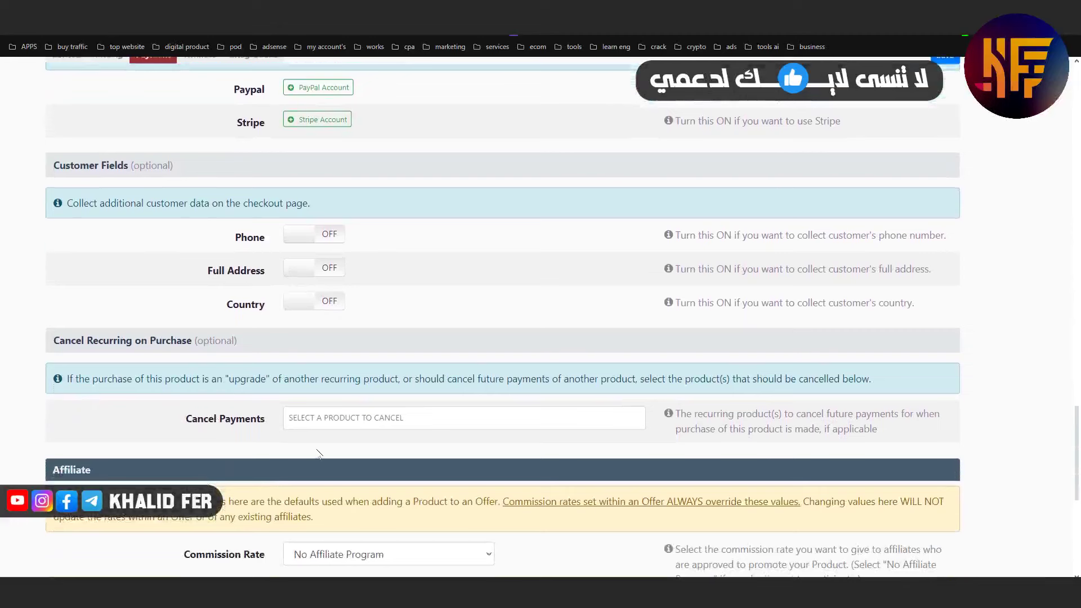
click(353, 423)
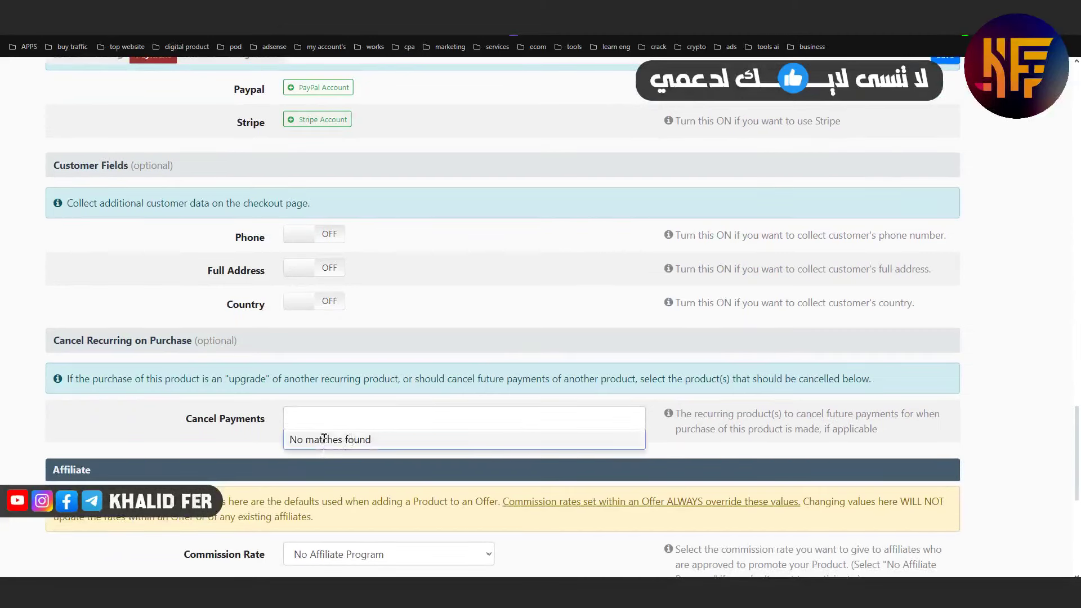